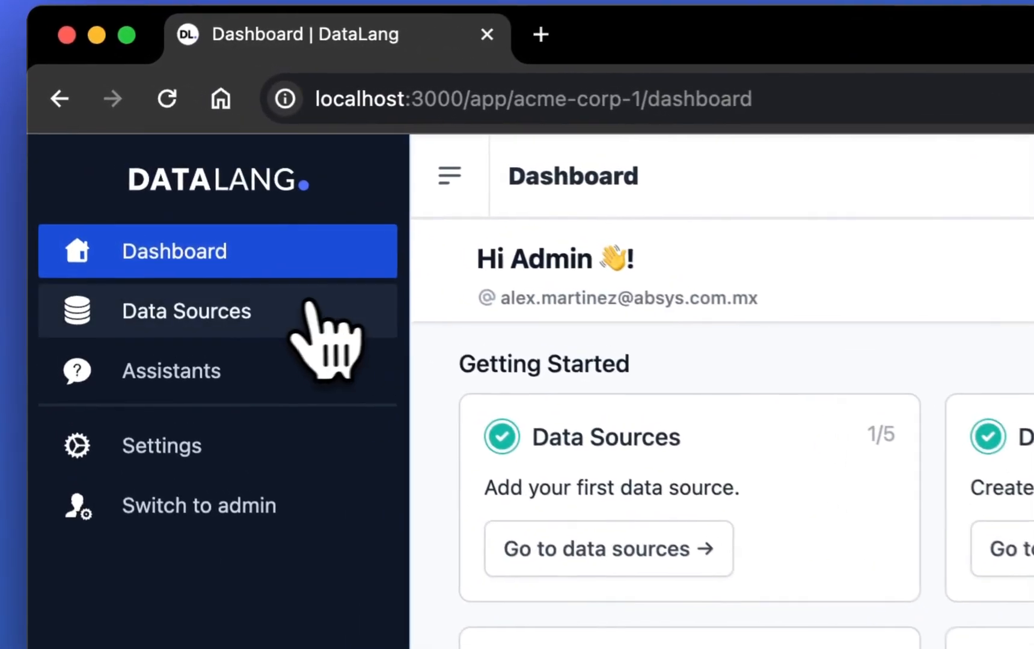
- Open the Chicago Branch data source and locate its Sales data view
click(191, 183)
click(607, 337)
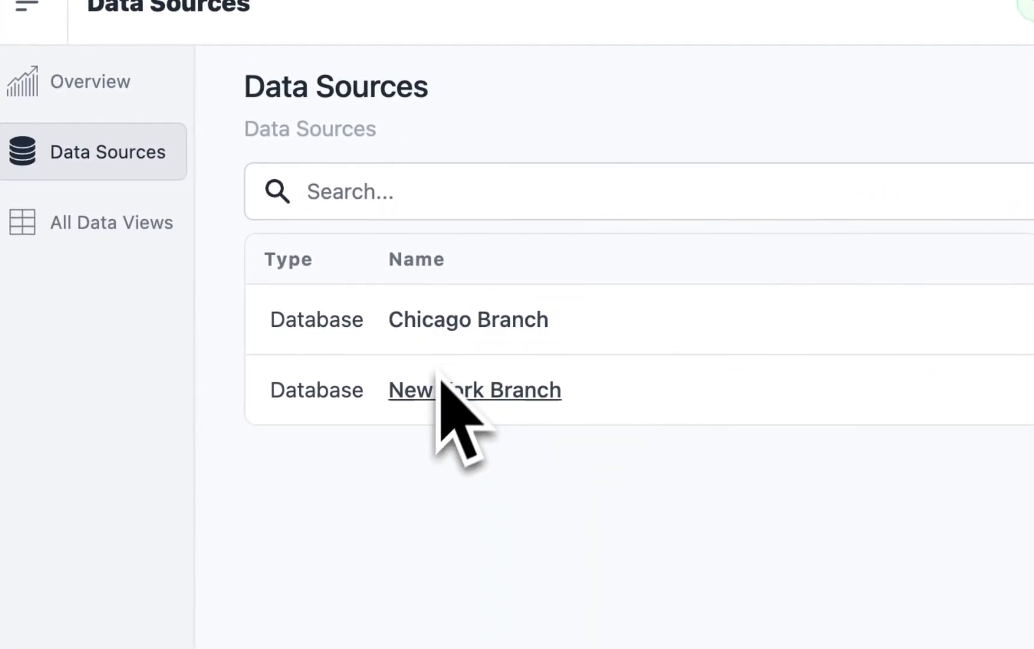
click(515, 350)
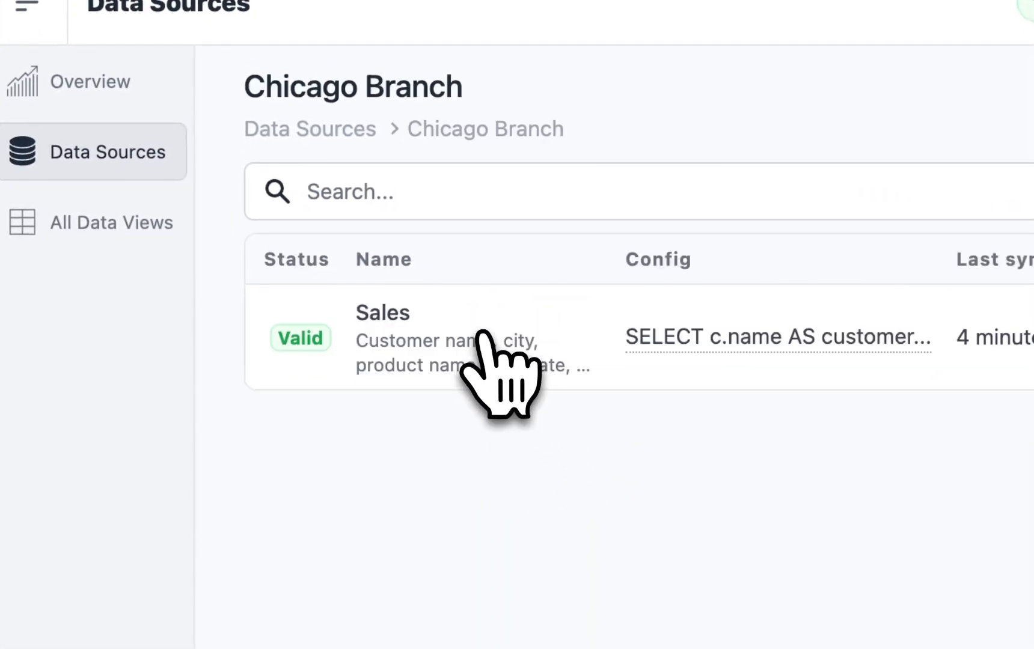
drag(354, 313, 418, 313)
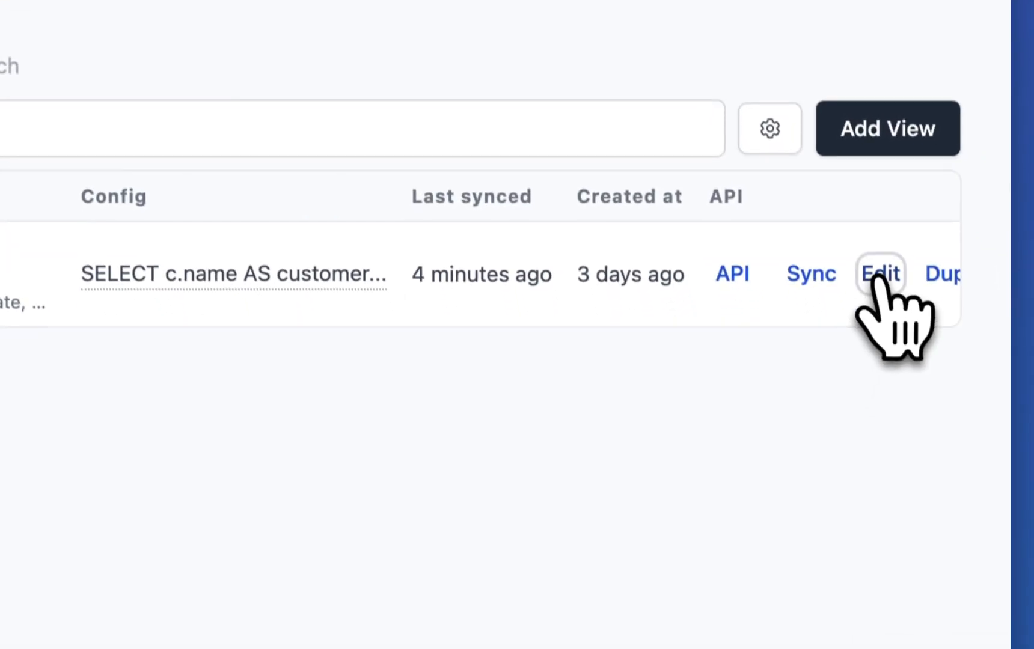
- Open the Sales data view for editing and examine the selected columns, source table and city filter in its SQL query
click(913, 340)
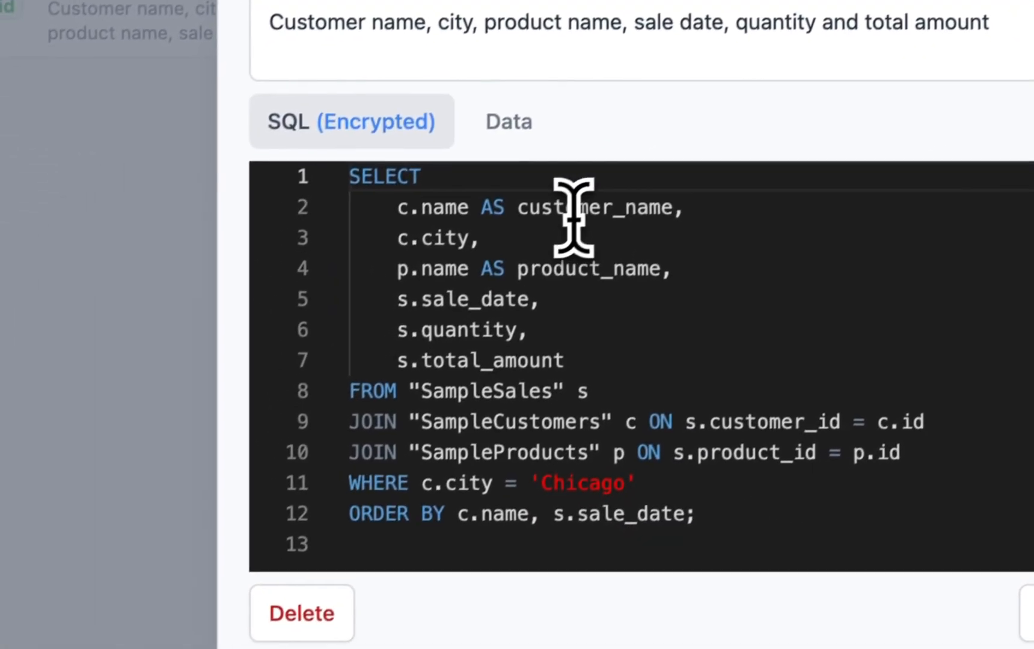
double_click(567, 215)
click(474, 243)
click(571, 273)
click(487, 296)
double_click(501, 283)
click(494, 318)
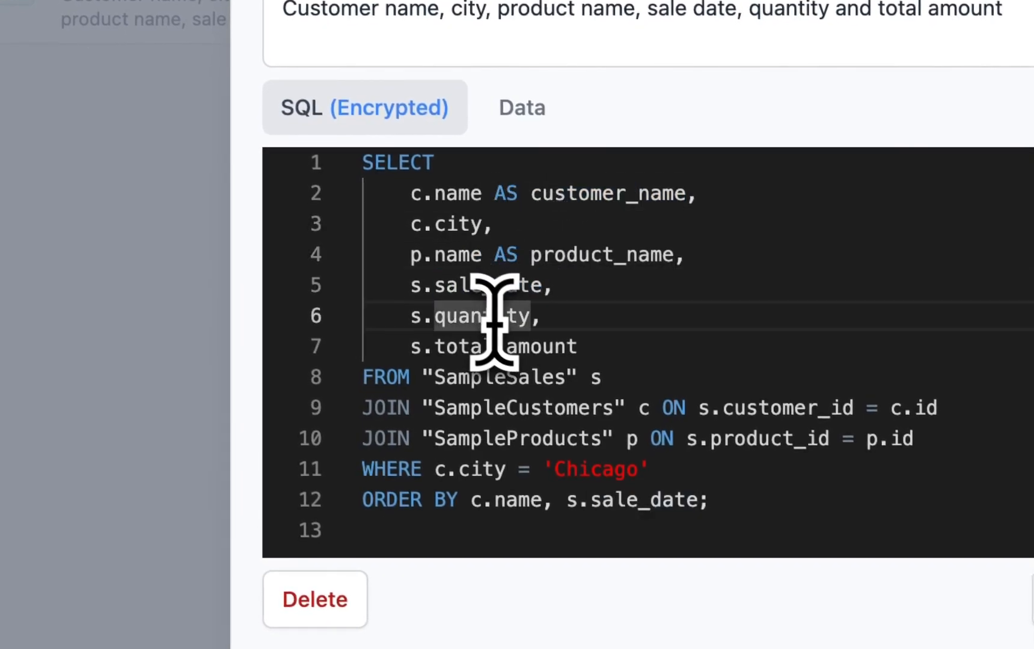
double_click(490, 385)
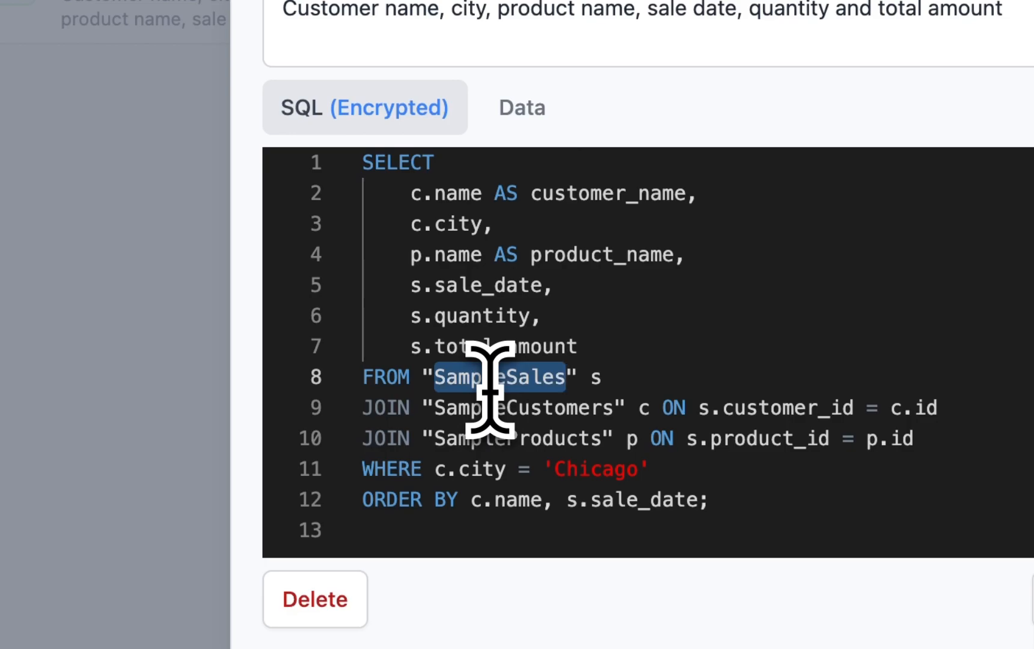
drag(650, 470, 360, 468)
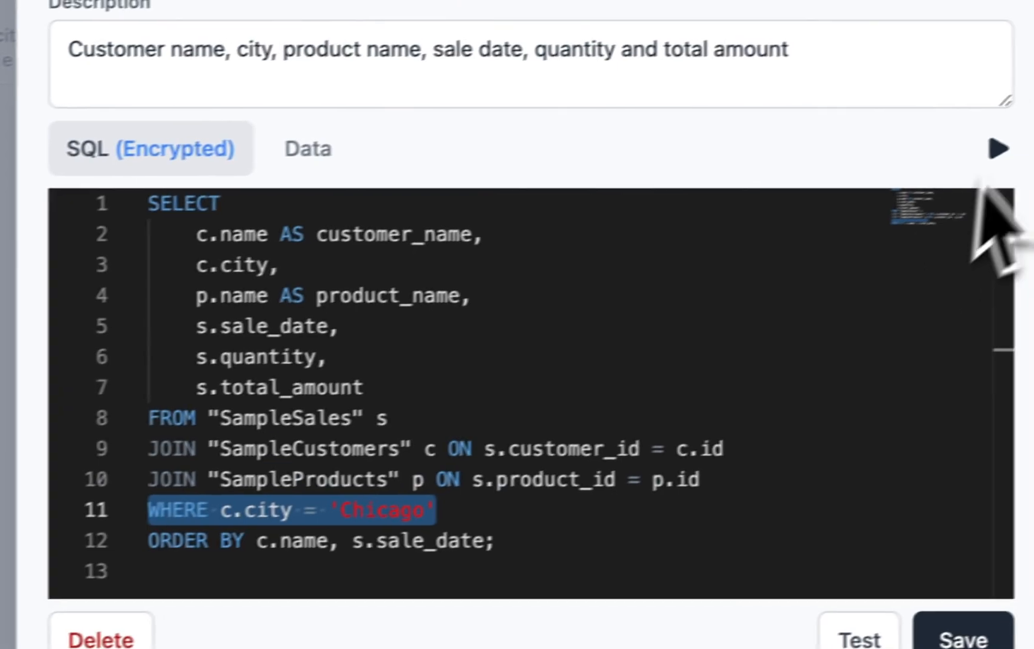
- Run the Sales view's query to preview its data and save the view
click(958, 154)
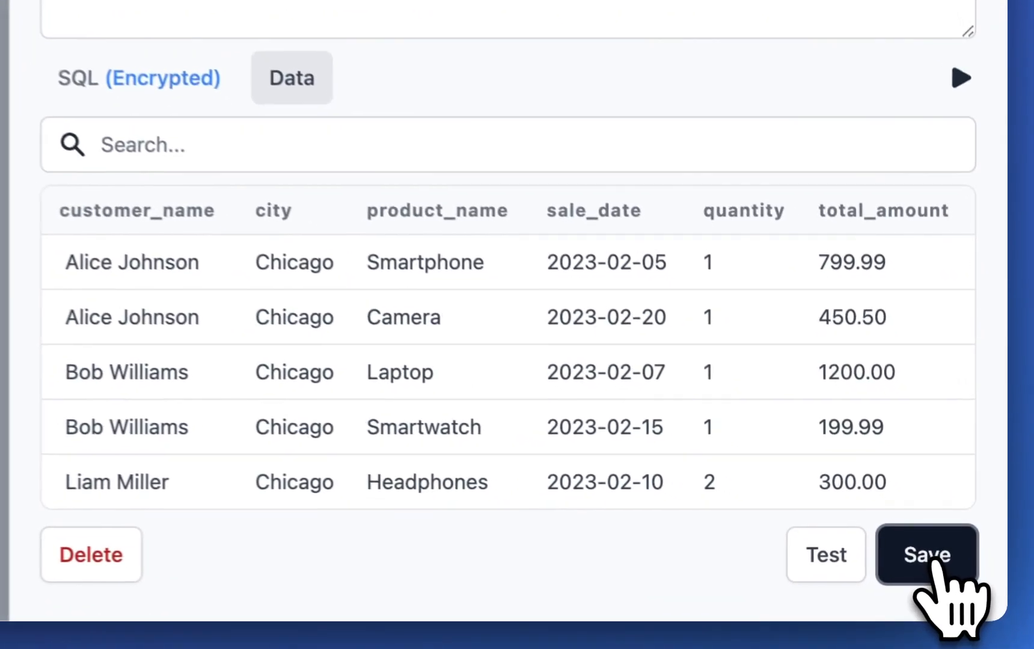
click(966, 589)
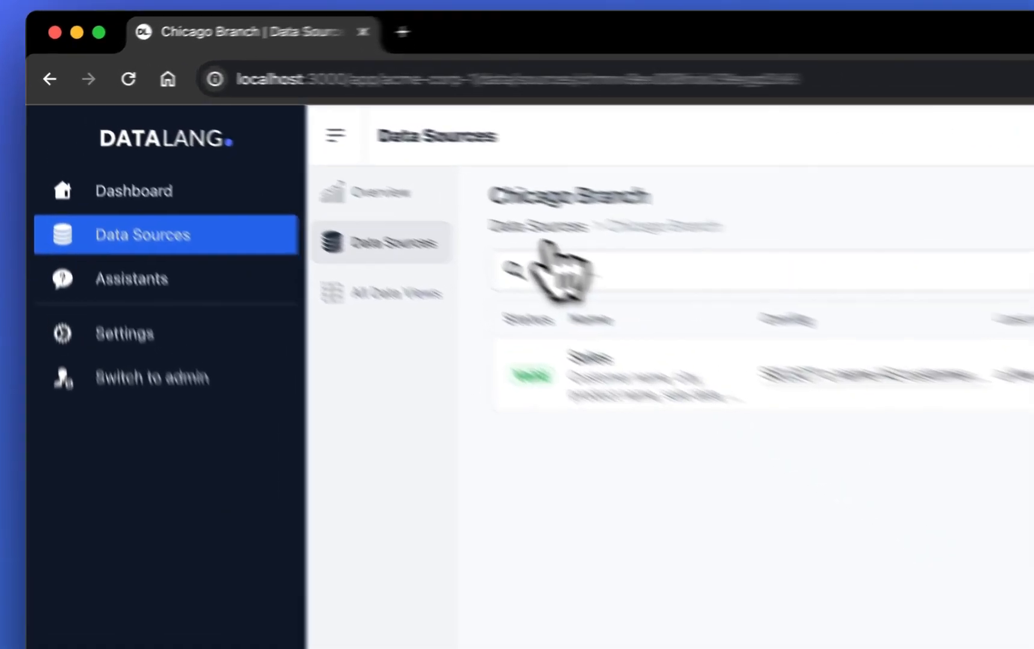
- Create a new assistant named Sales Assistant that uses the Chicago Branch and New York Branch data sources
click(384, 179)
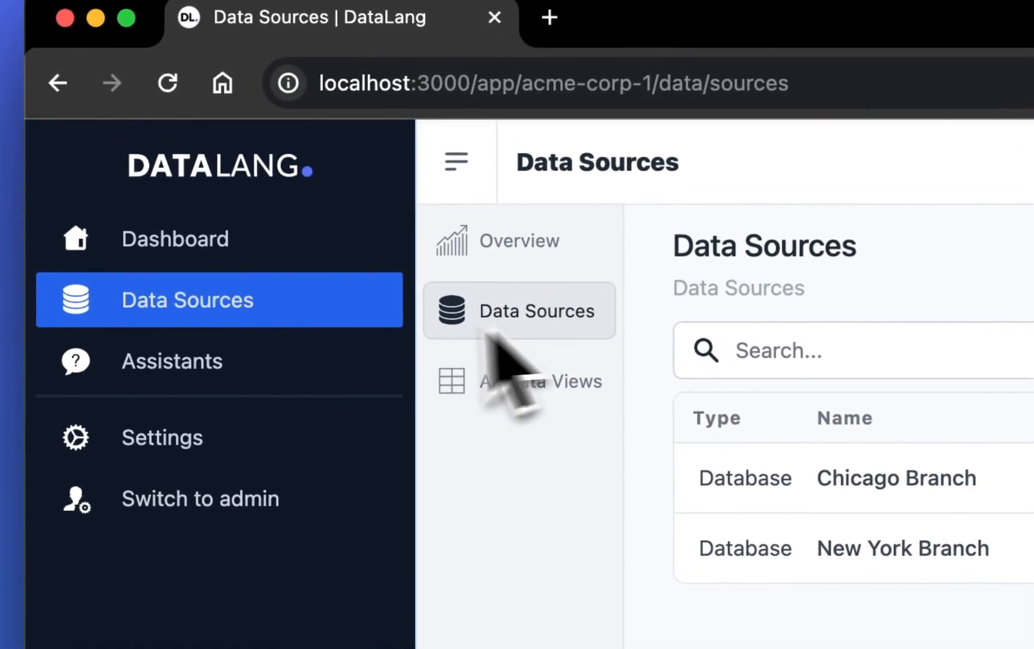
click(304, 361)
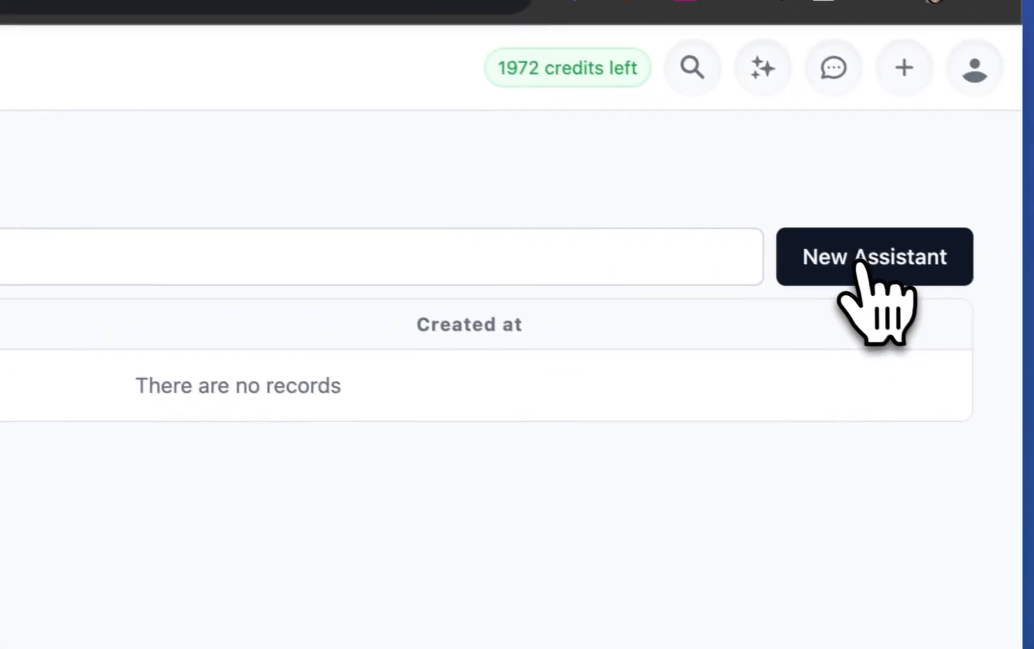
click(859, 264)
click(620, 319)
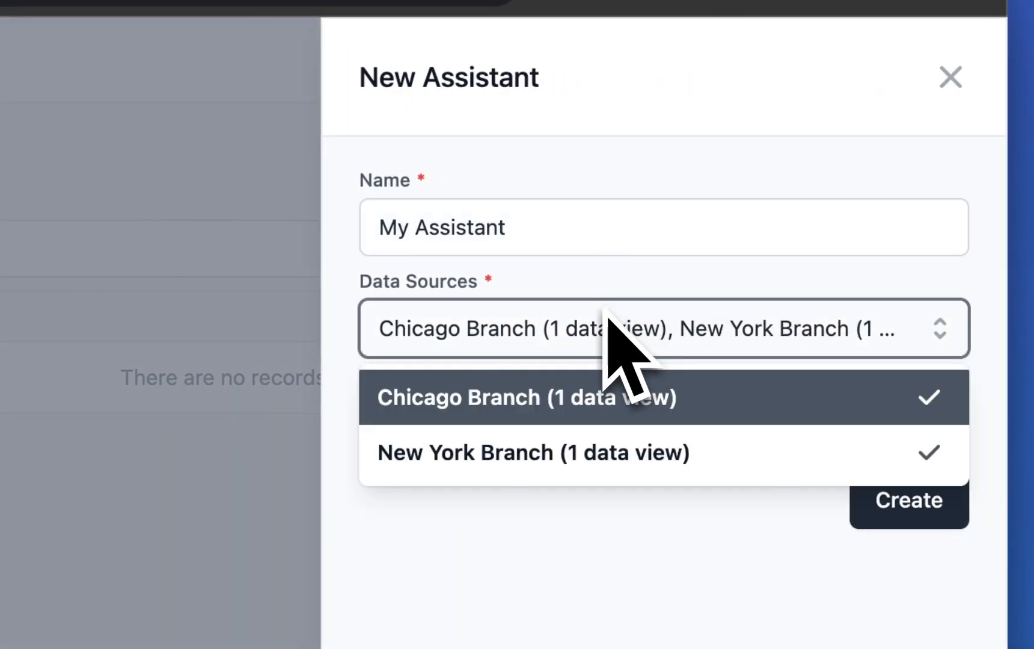
click(517, 231)
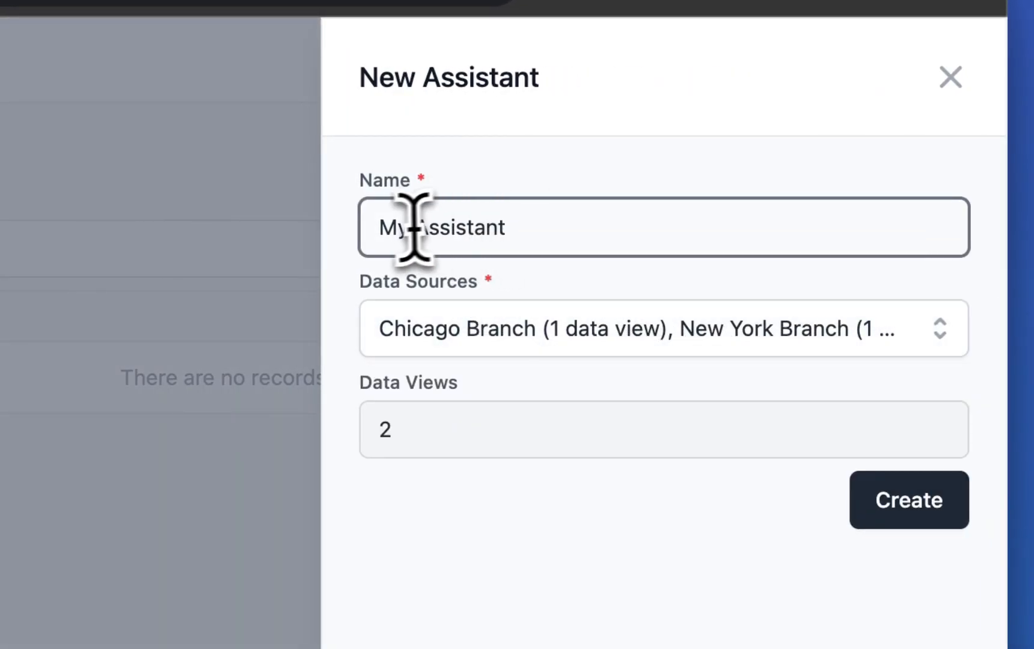
double_click(395, 233)
text(Sales)
key(Return)
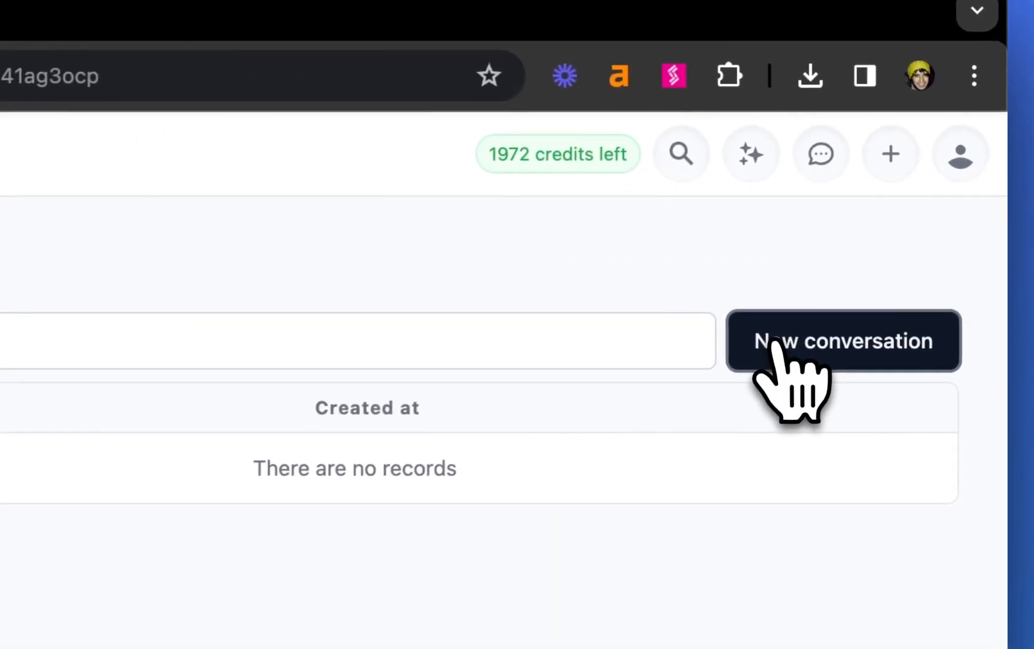
- Start a new conversation with the Sales Assistant and ask "any sales this year?"
click(885, 210)
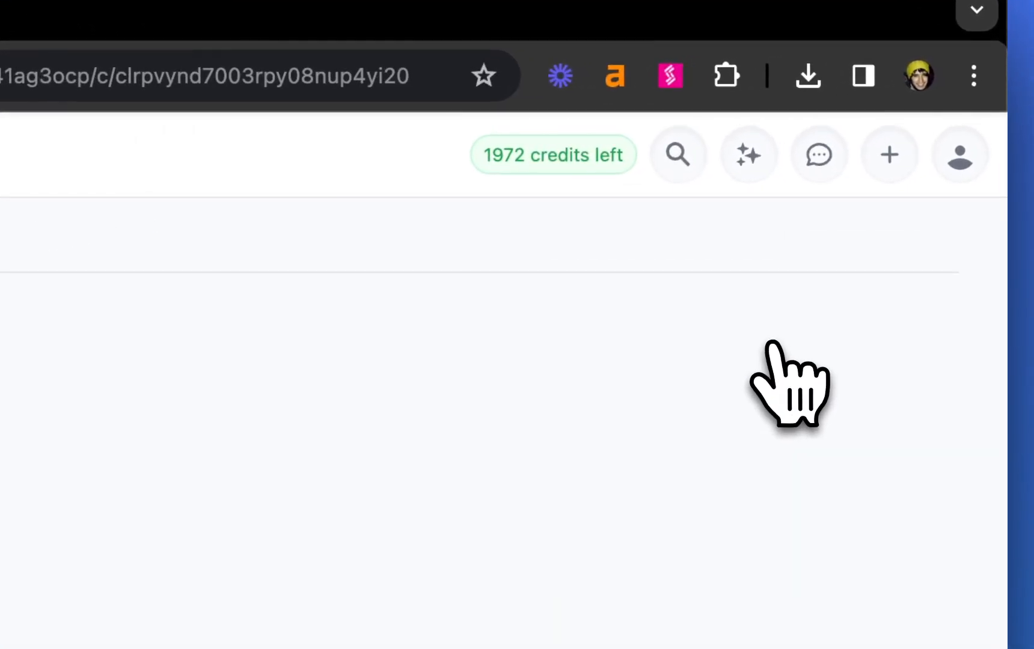
text(any sales this y)
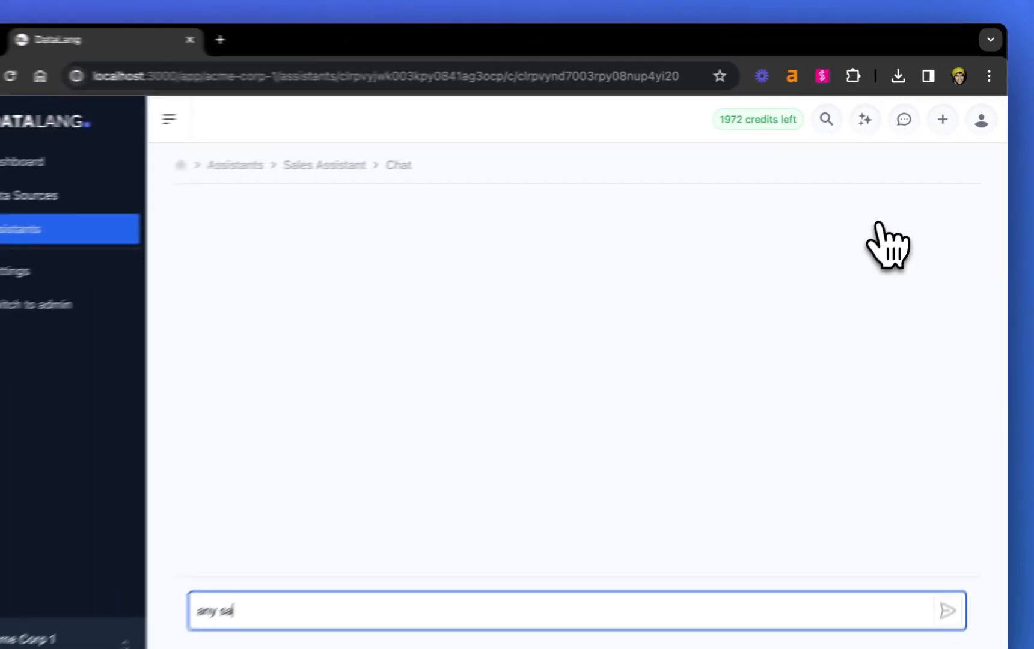
text(ear?)
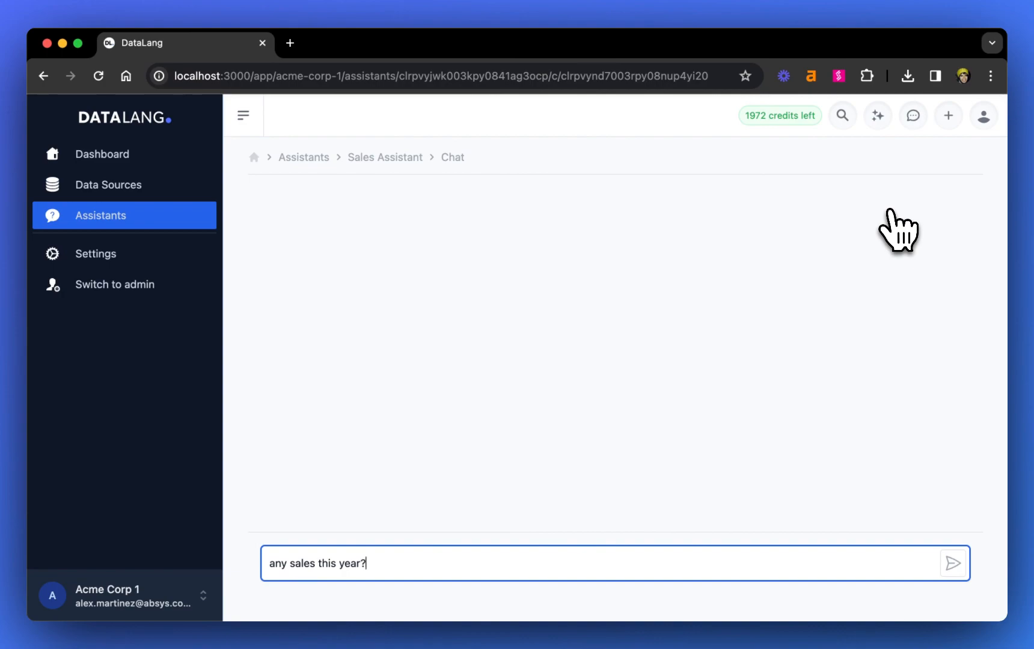
key(Return)
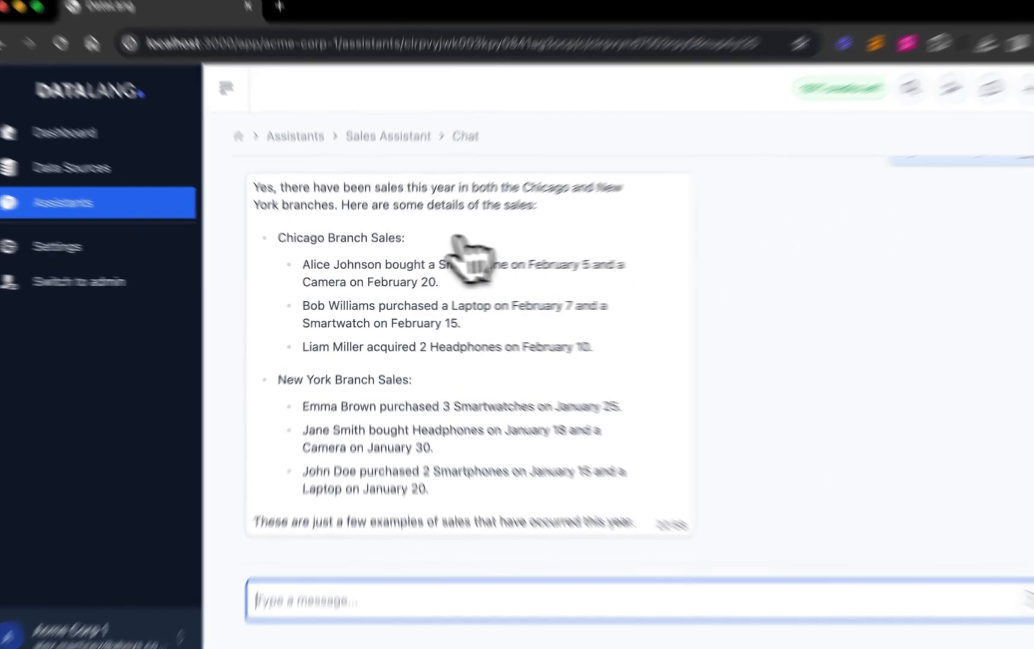
- Review the sales listed per branch in the reply and ask the assistant "best product?"
triple_click(339, 246)
triple_click(272, 437)
click(434, 438)
scroll(539, 477, up, 1)
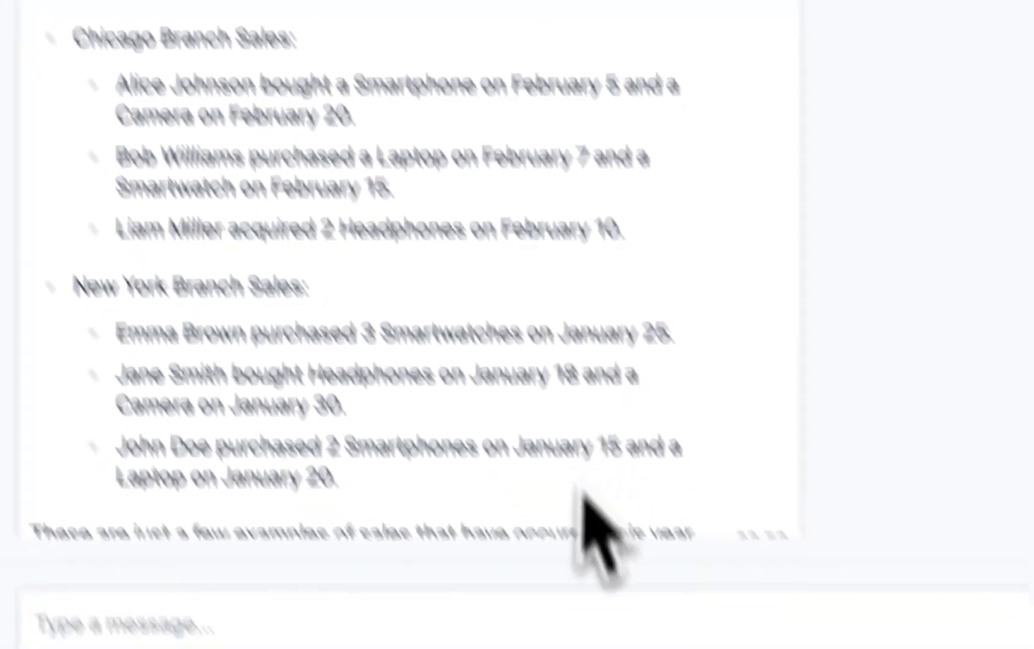
click(503, 536)
key(BackSpace)
text(best product?)
key(Return)
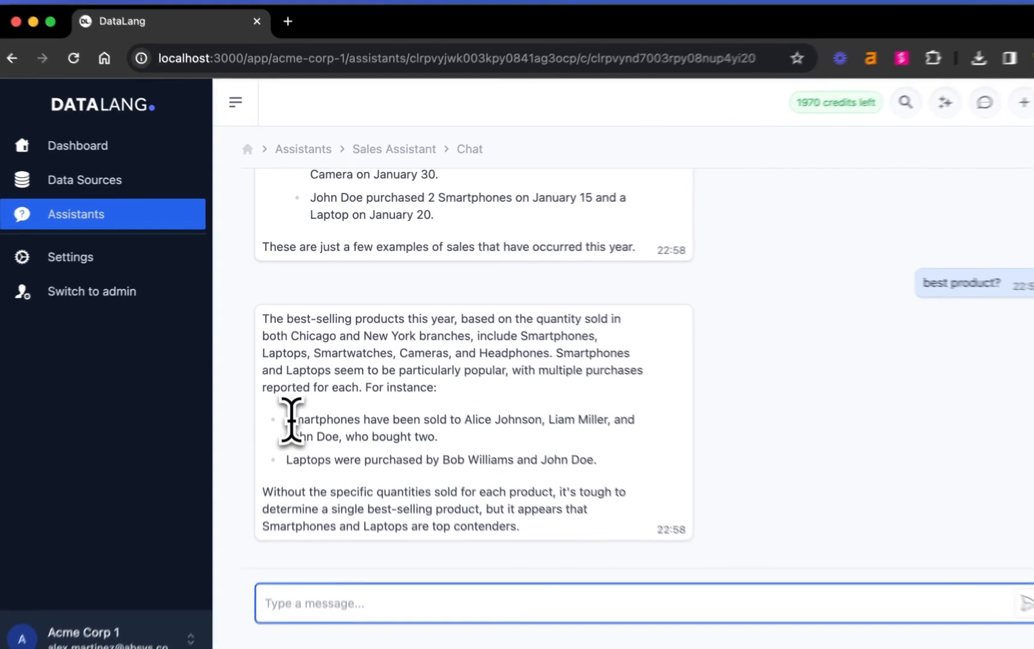
- Review the products named in the best-product reply and open the Sales Assistant's Custom ChatGPT setup instructions
drag(292, 399, 354, 399)
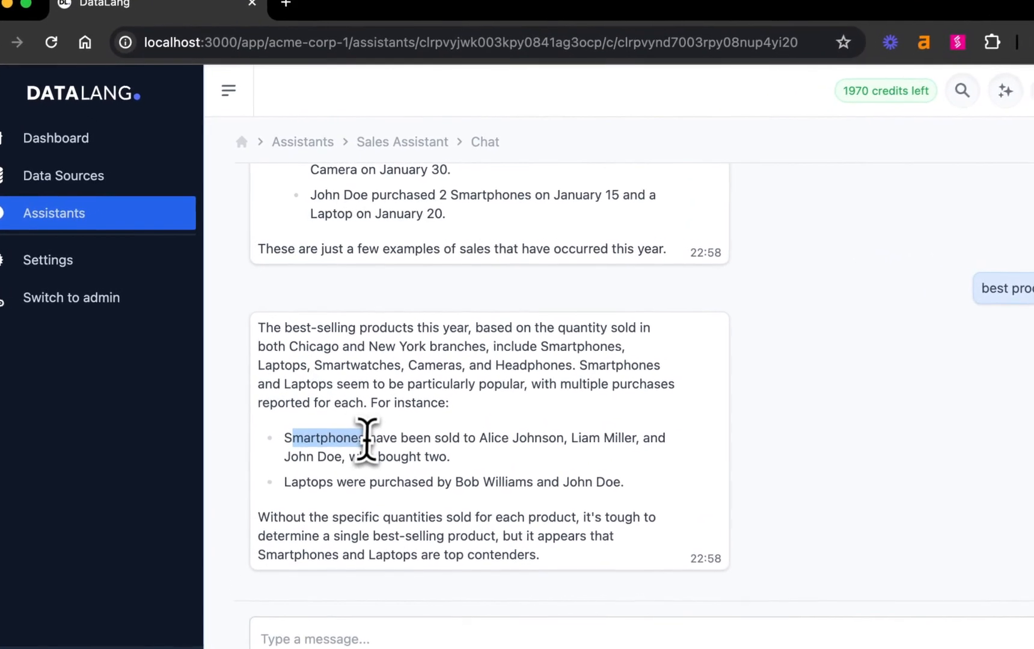
double_click(328, 484)
click(431, 488)
scroll(541, 478, up, 5)
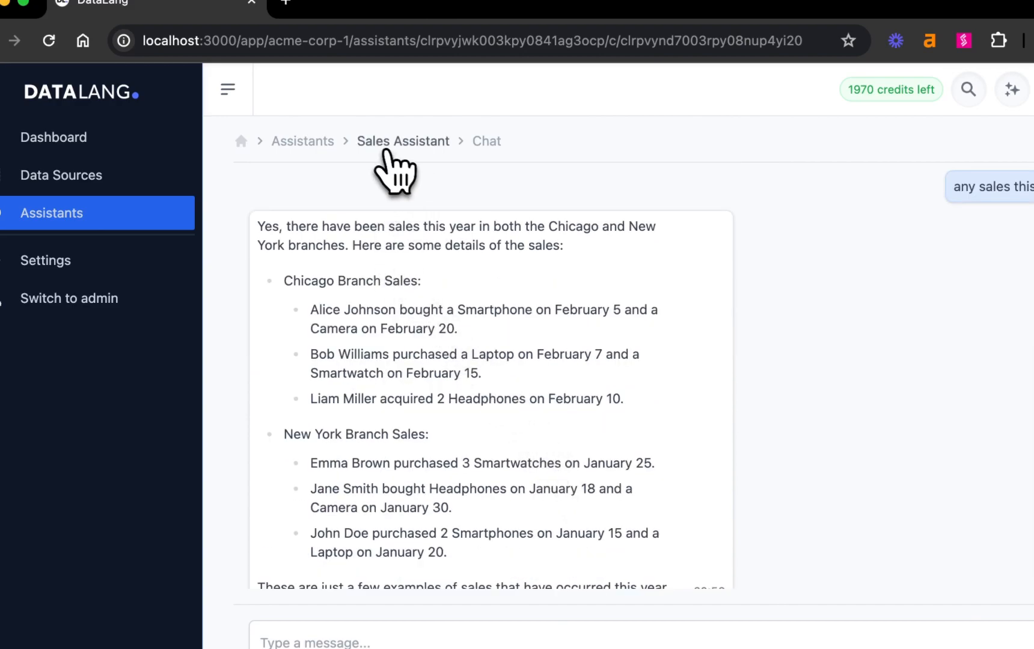
click(386, 149)
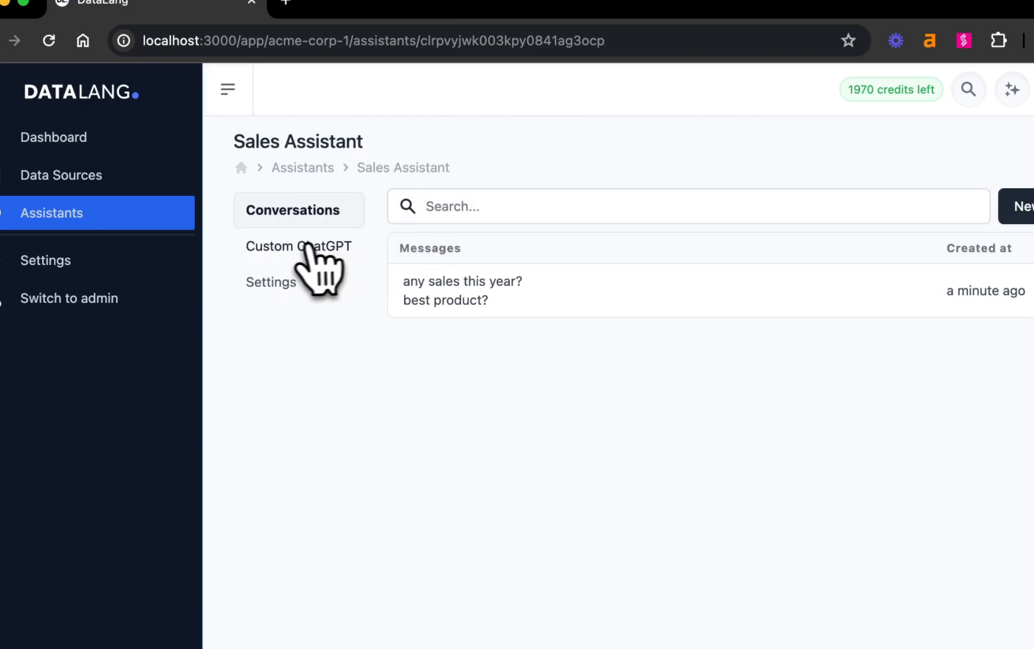
click(308, 247)
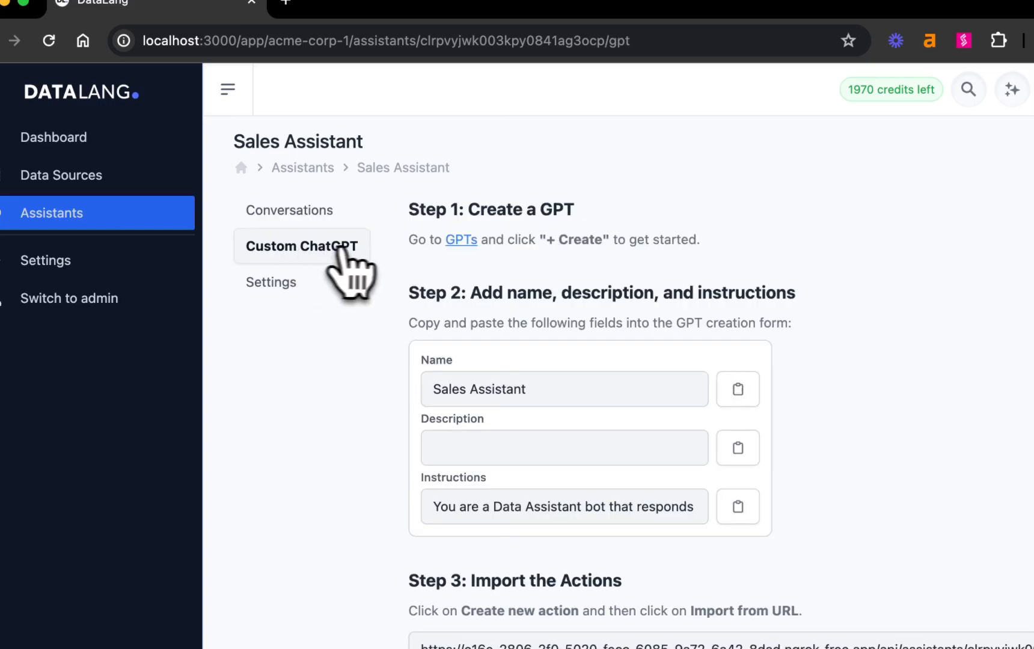
- Switch to ChatGPT and create a new GPT named Sales Assistant, filling in the instructions copied from the DataLang setup page
click(482, 241)
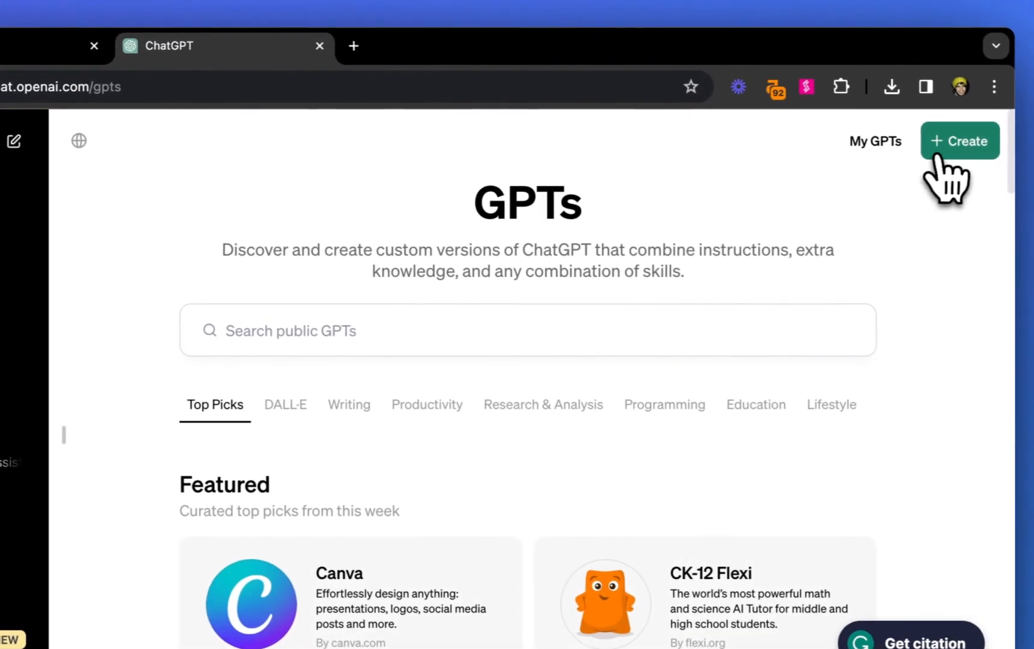
click(937, 155)
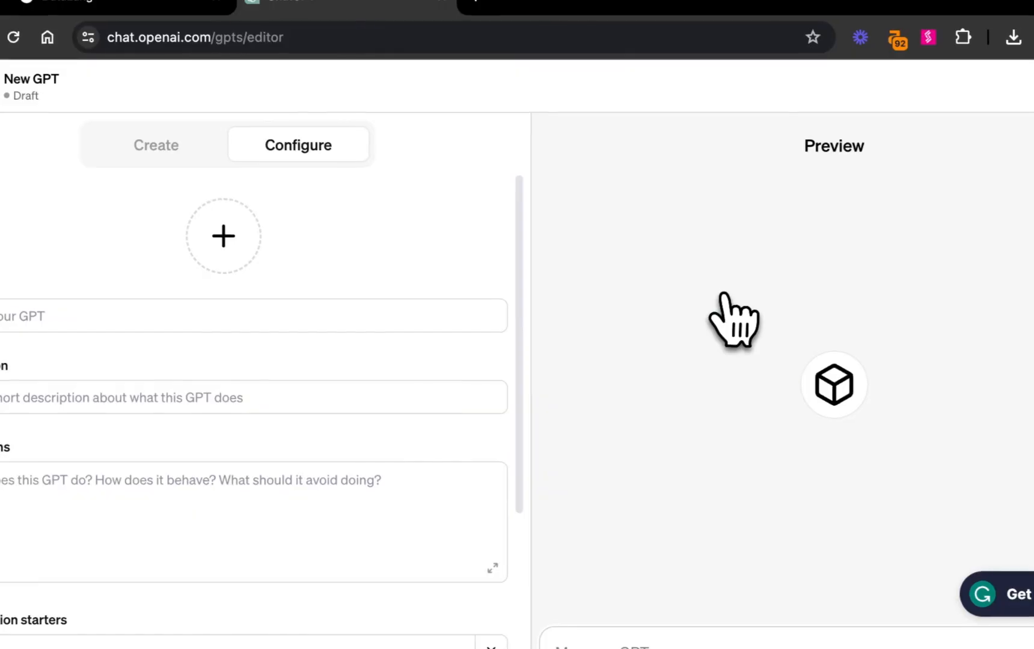
click(249, 300)
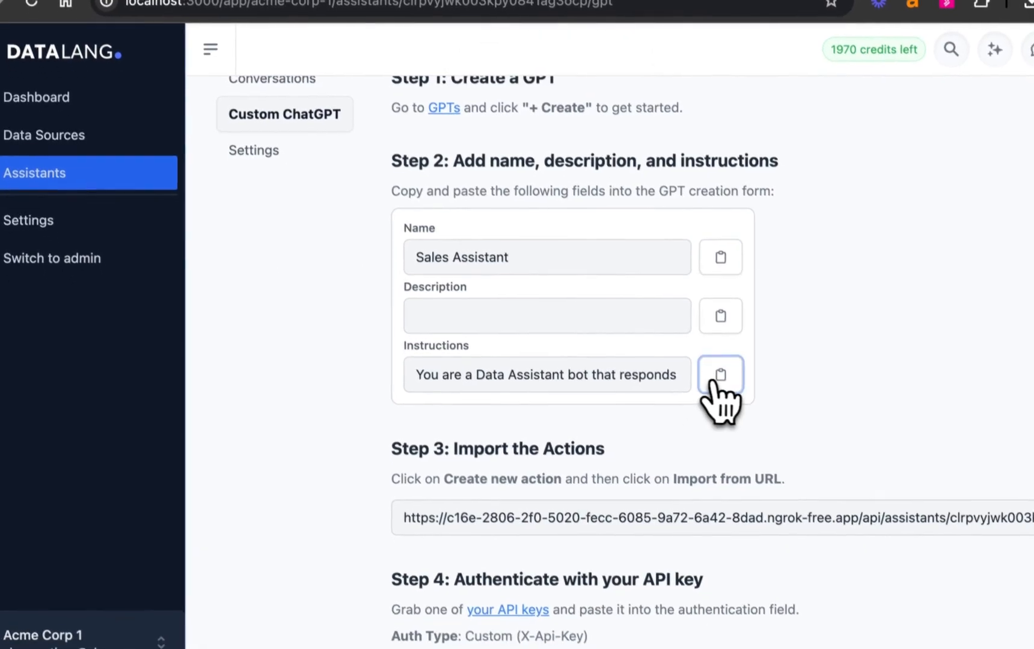
click(723, 391)
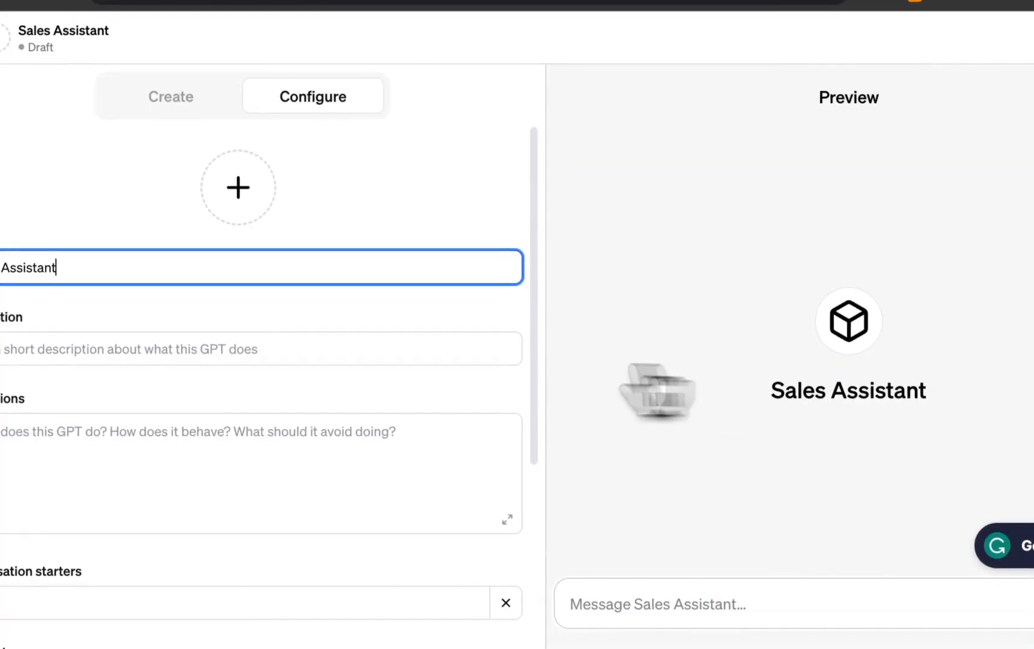
click(247, 417)
key(super+v)
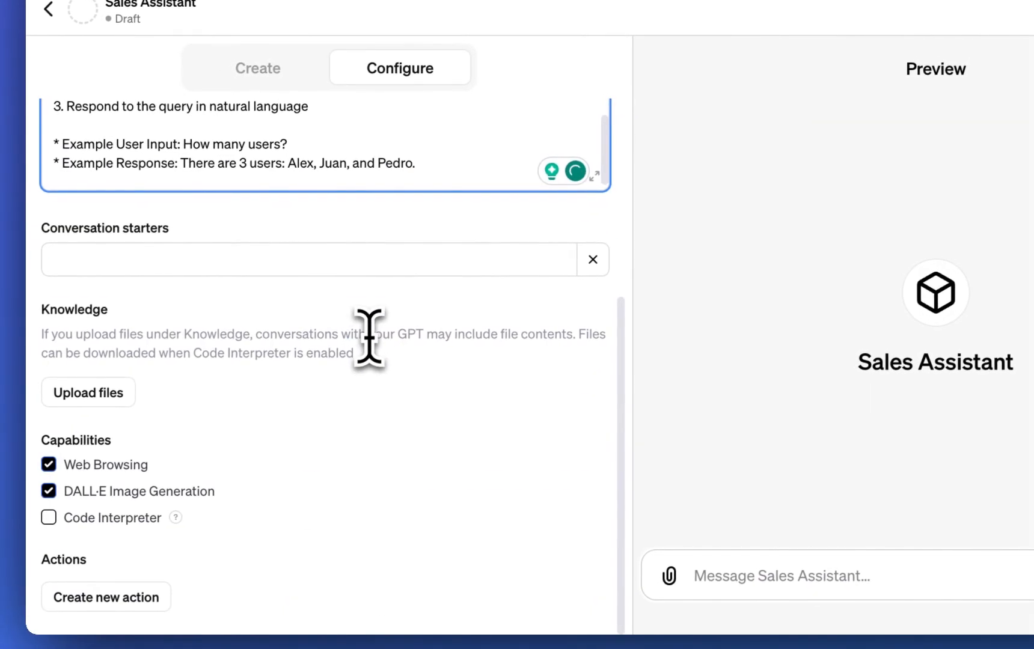
- Add a new action to the GPT and import its schema from the assistant URL copied from DataLang's Step 3
click(102, 587)
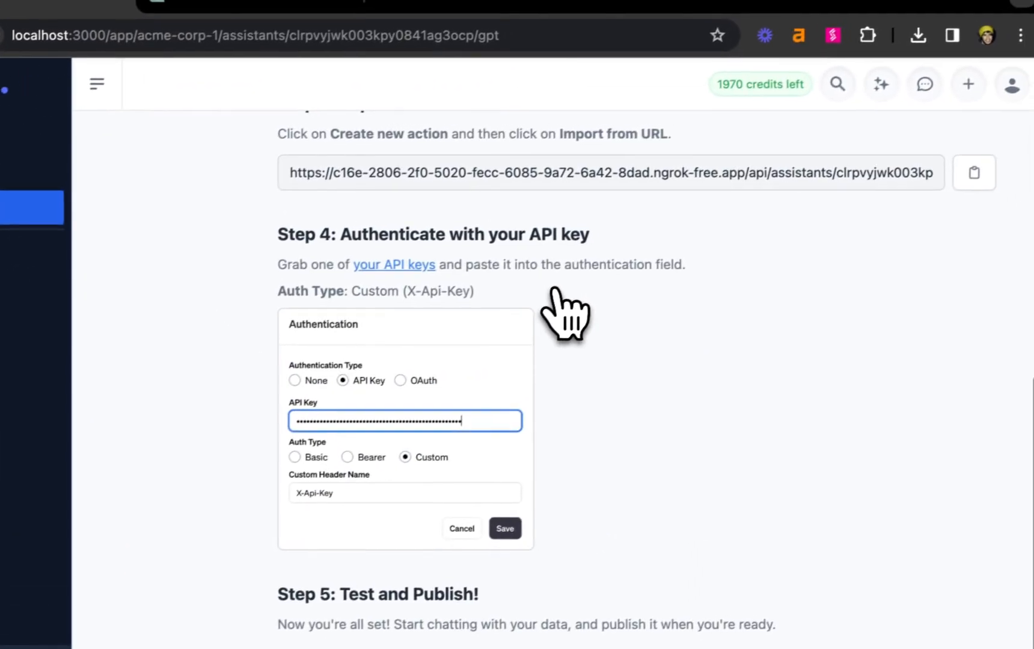
scroll(491, 247, up, 2)
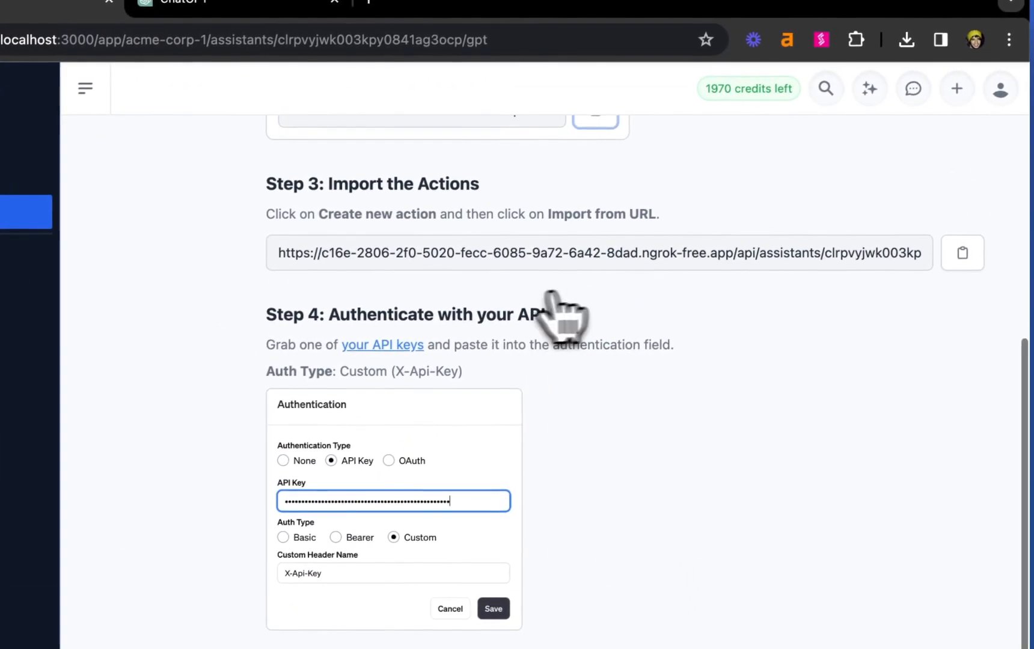
click(952, 262)
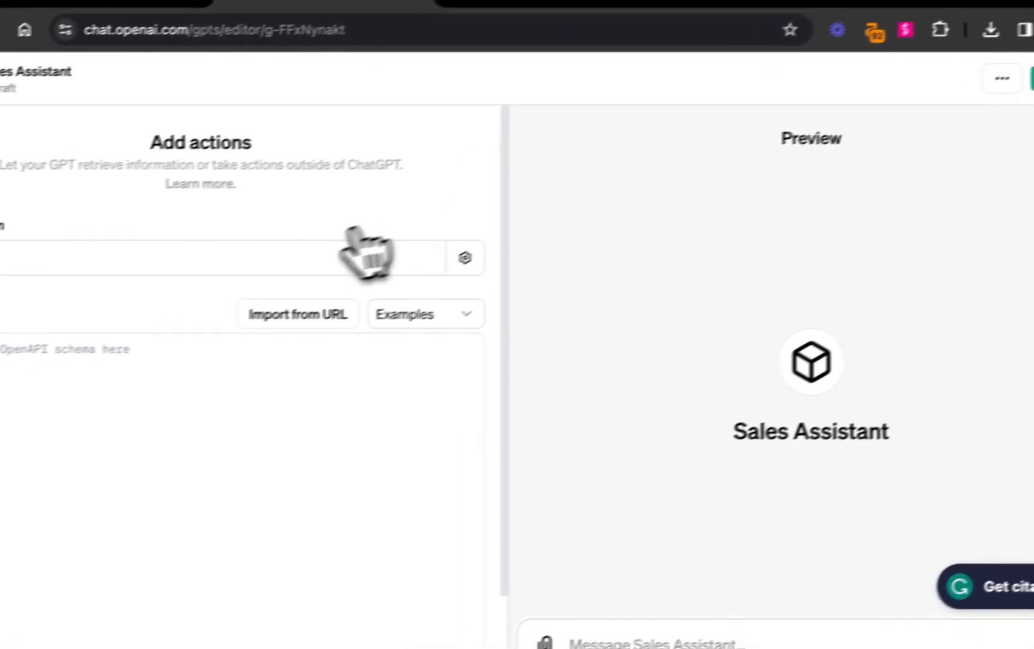
click(295, 313)
key(super+v)
click(420, 303)
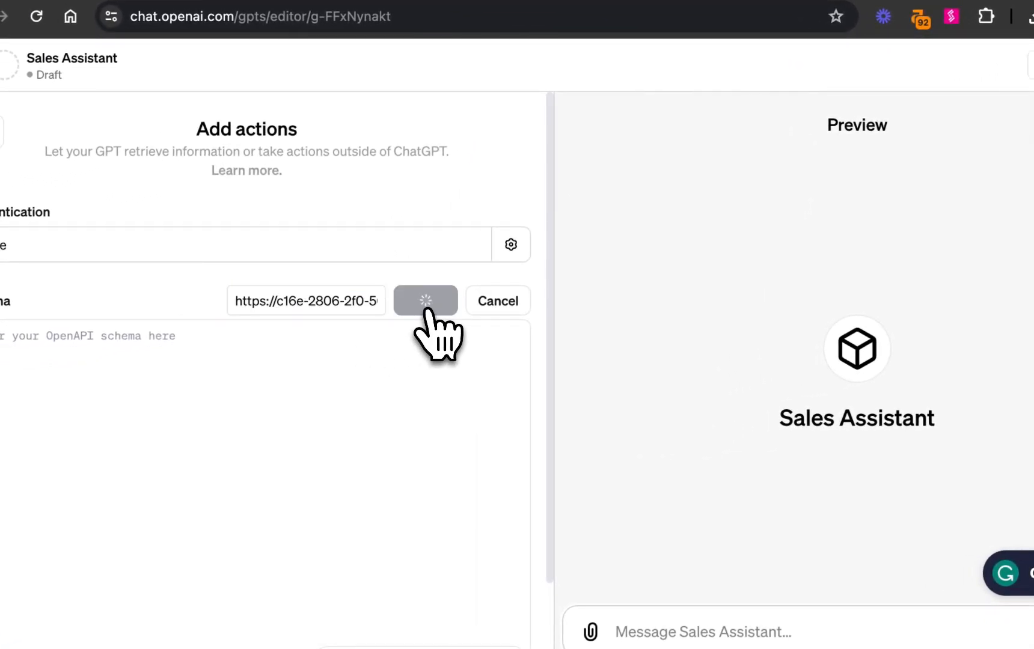
- Set the action's authentication type to API Key with the Custom auth type and the header name X-Api-Key
click(331, 256)
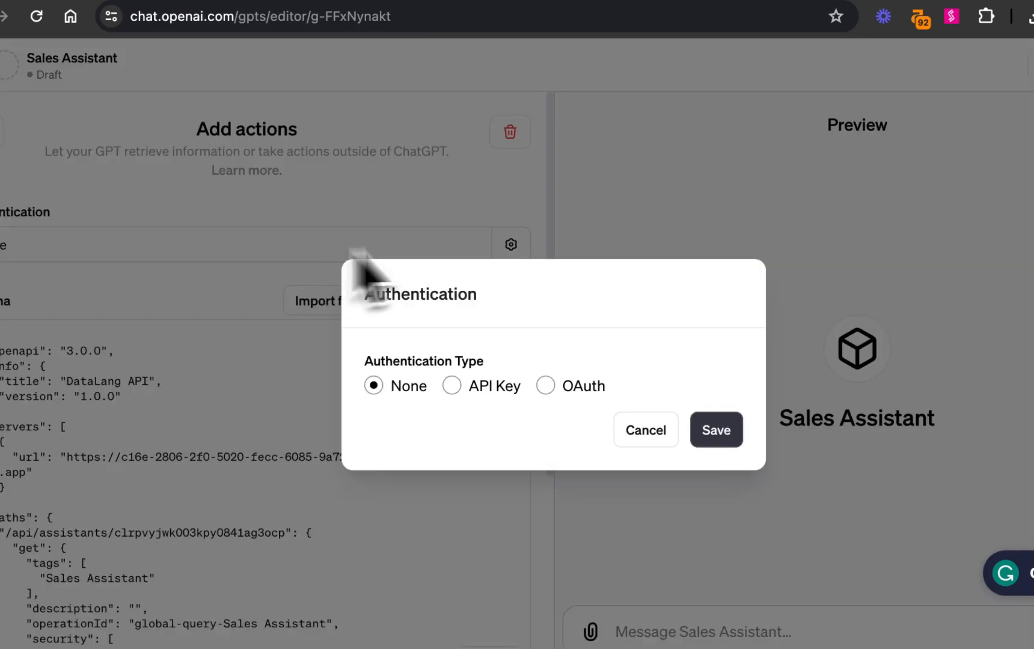
click(511, 386)
click(554, 447)
click(578, 466)
text(x-Api-Key)
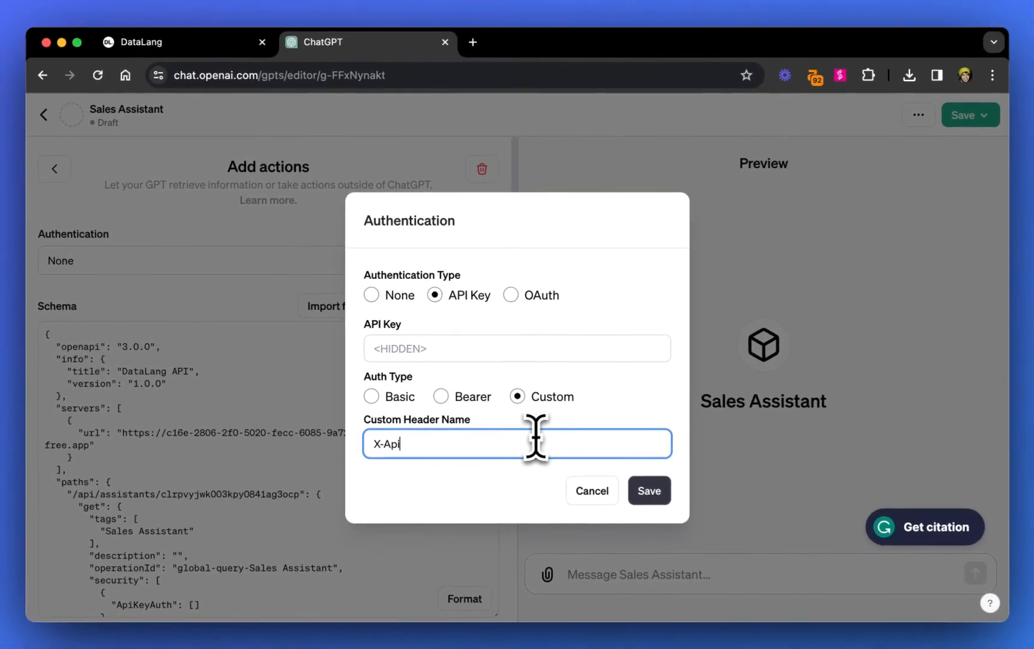
- Copy the API key named test from DataLang's API Keys settings, paste it into the GPT action's API Key field and save the authentication
key(ctrl+Tab)
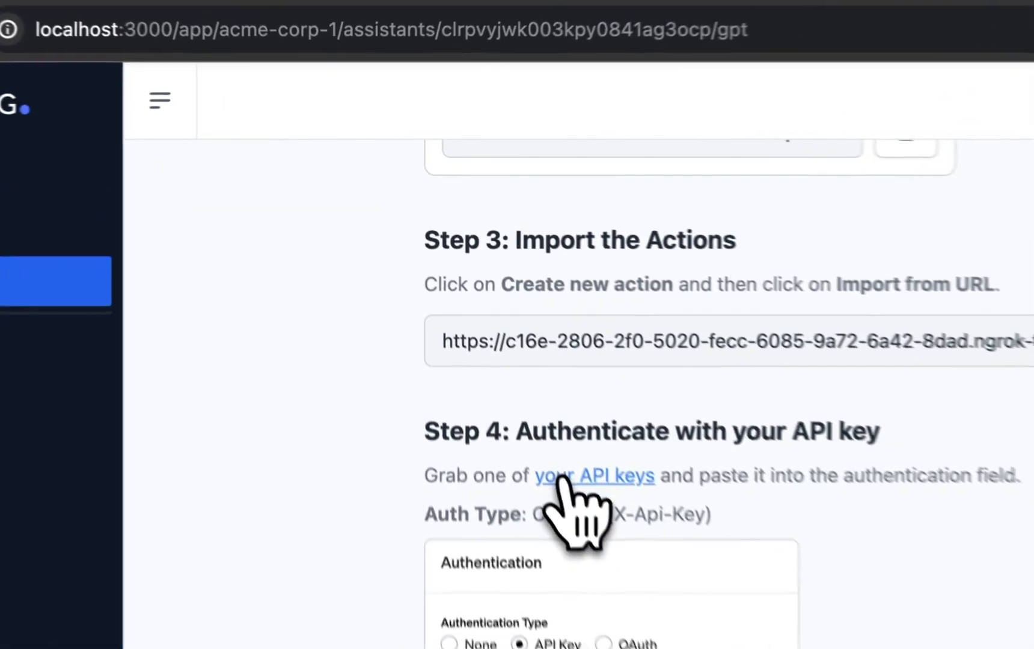
super+click(475, 323)
click(535, 46)
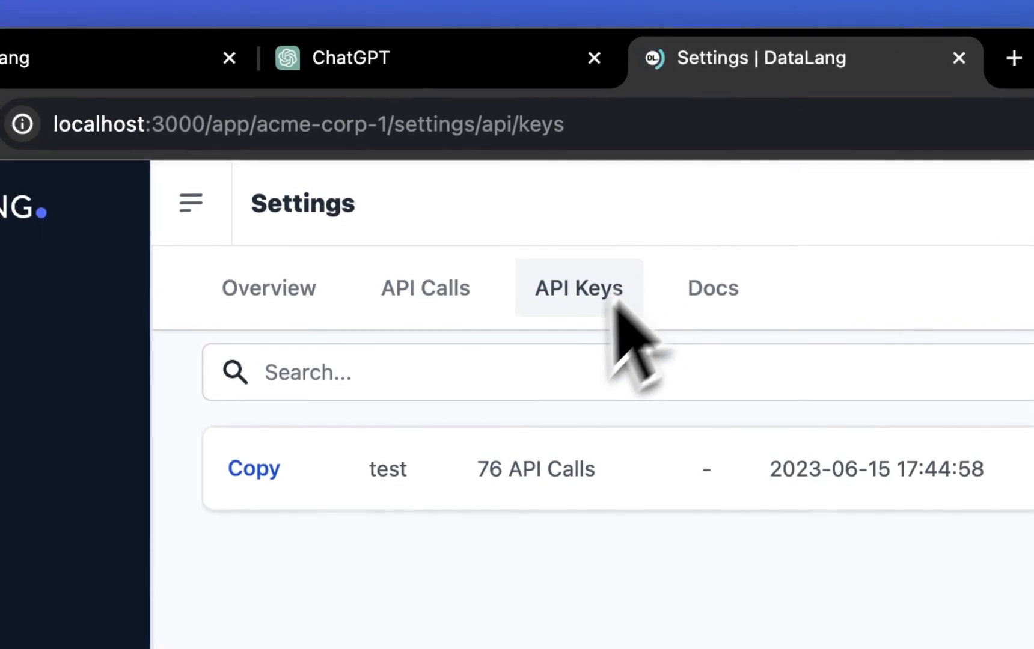
click(254, 468)
click(148, 78)
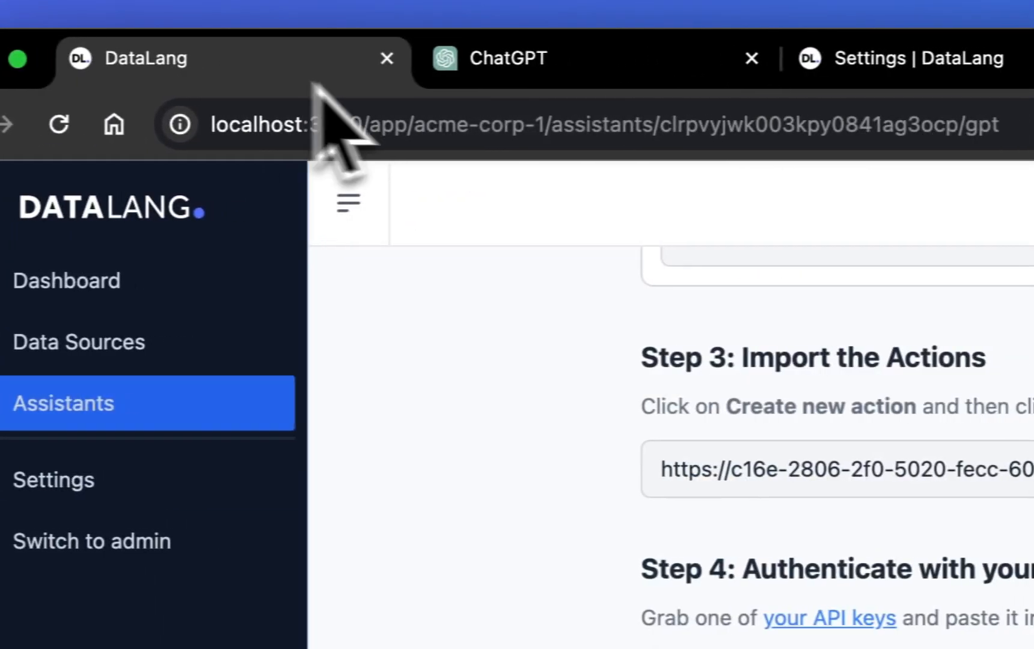
key(ctrl+Tab)
click(522, 410)
key(ctrl+v)
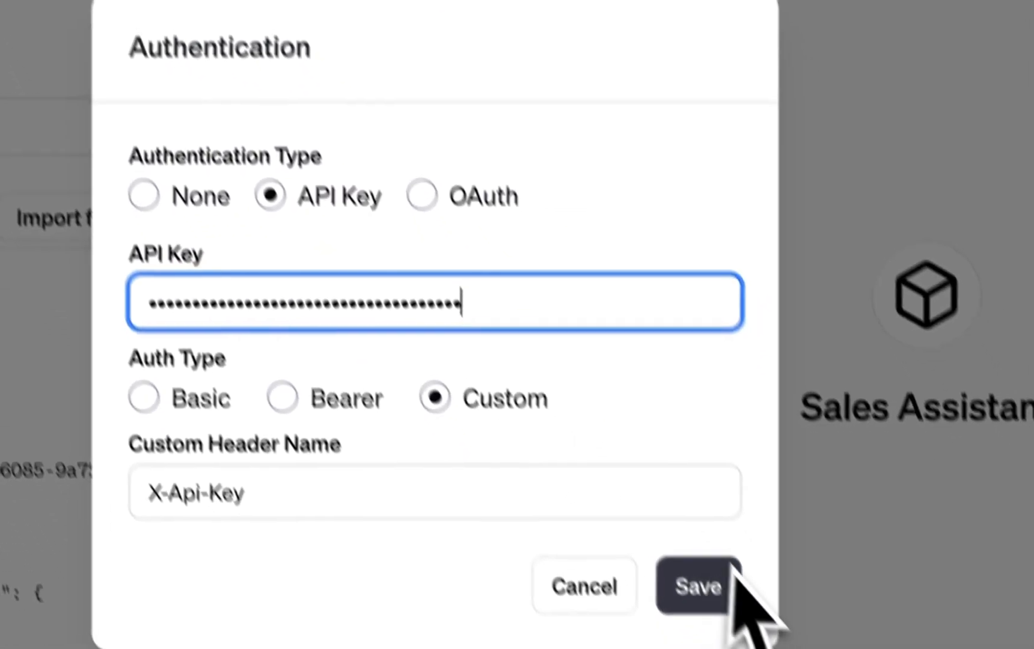
click(732, 572)
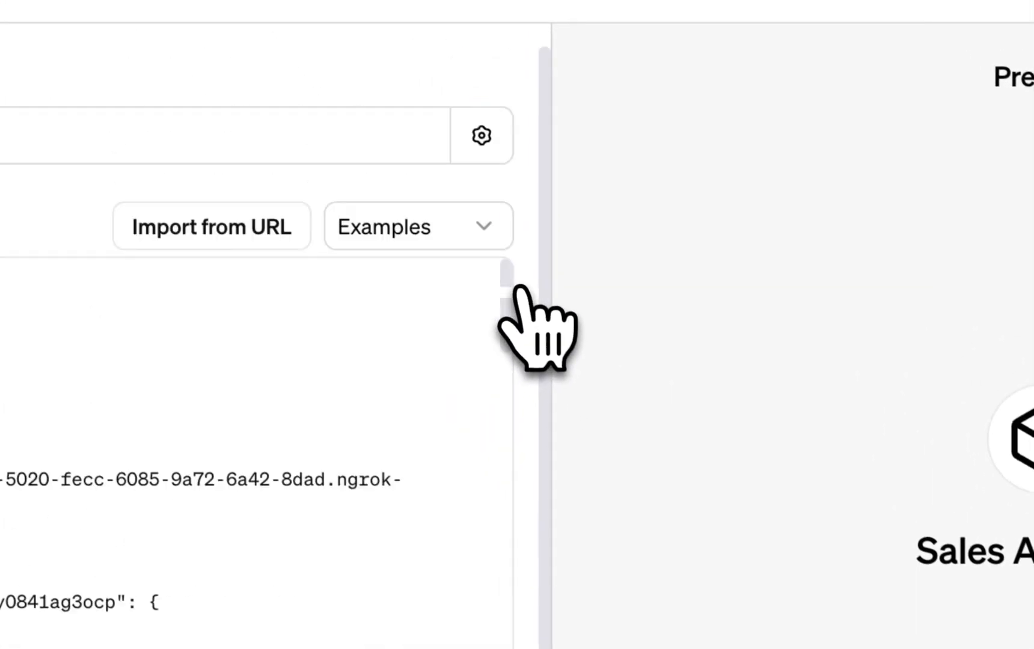
- Review the imported actions, then publish the Sales Assistant GPT to Only me and open it
scroll(518, 288, down, 3)
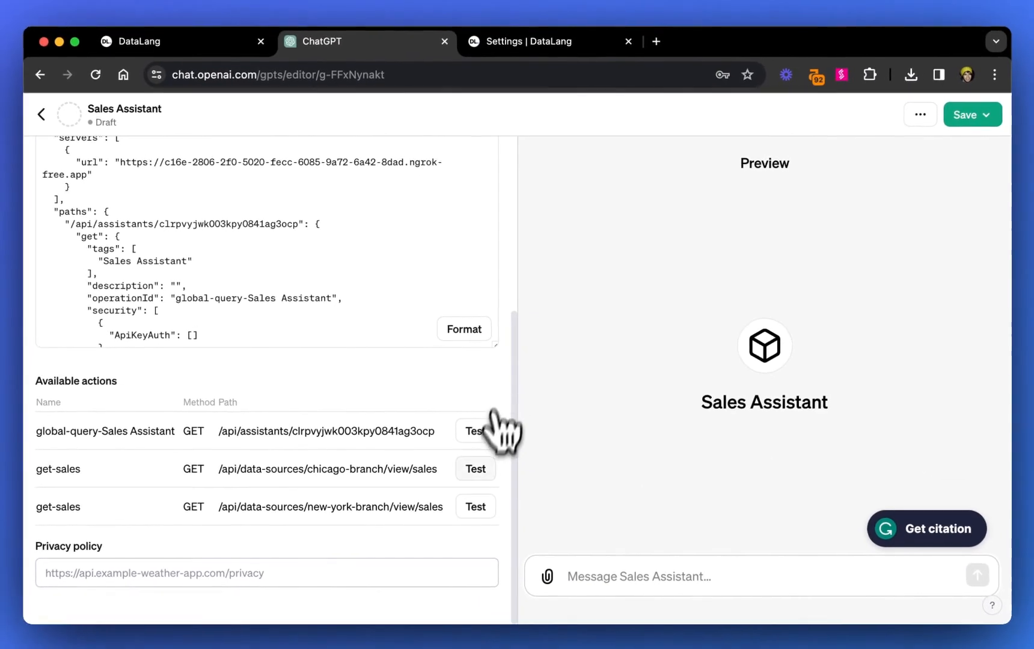
click(972, 118)
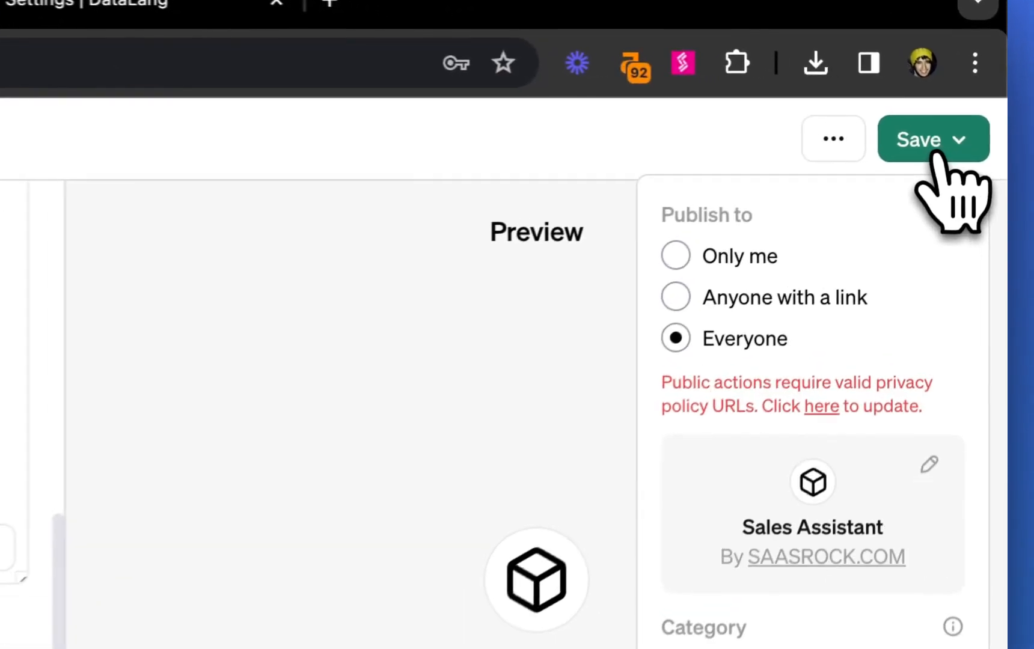
click(733, 252)
click(815, 414)
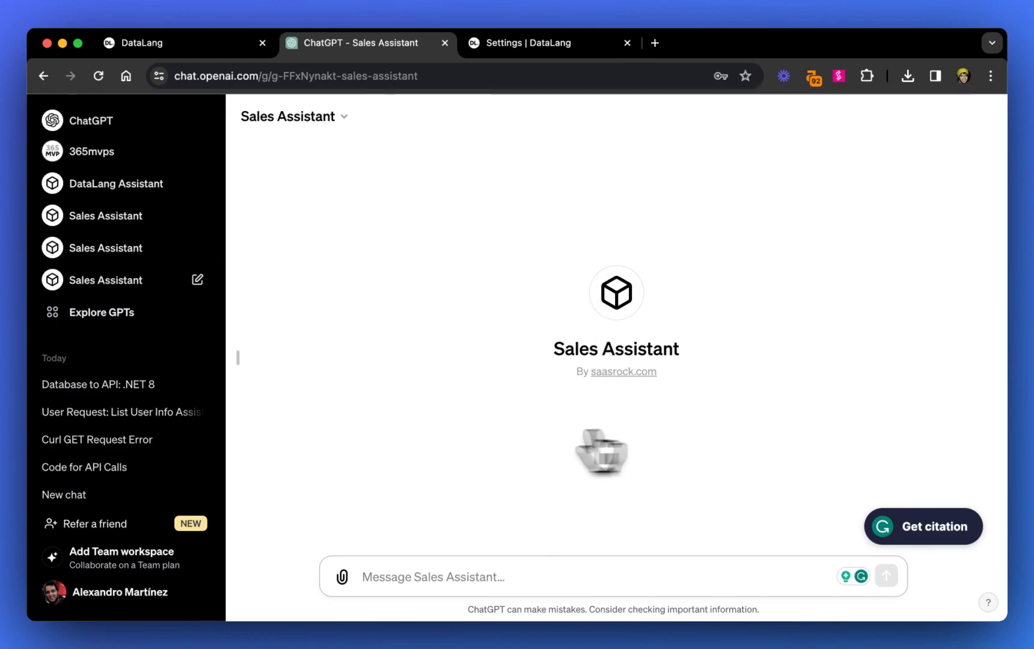
- Ask the Sales Assistant GPT "any sales this year?", check the requests in the ngrok terminal and return to the chat
text(a)
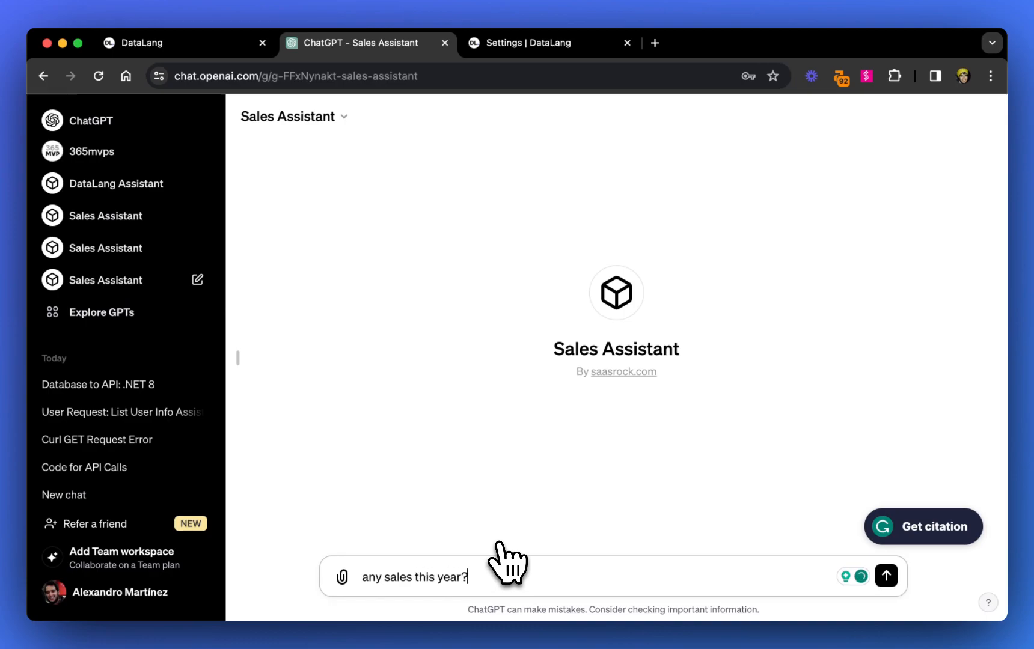
key(Return)
key(super+Tab)
key(super+Tab)
key(super+Tab)
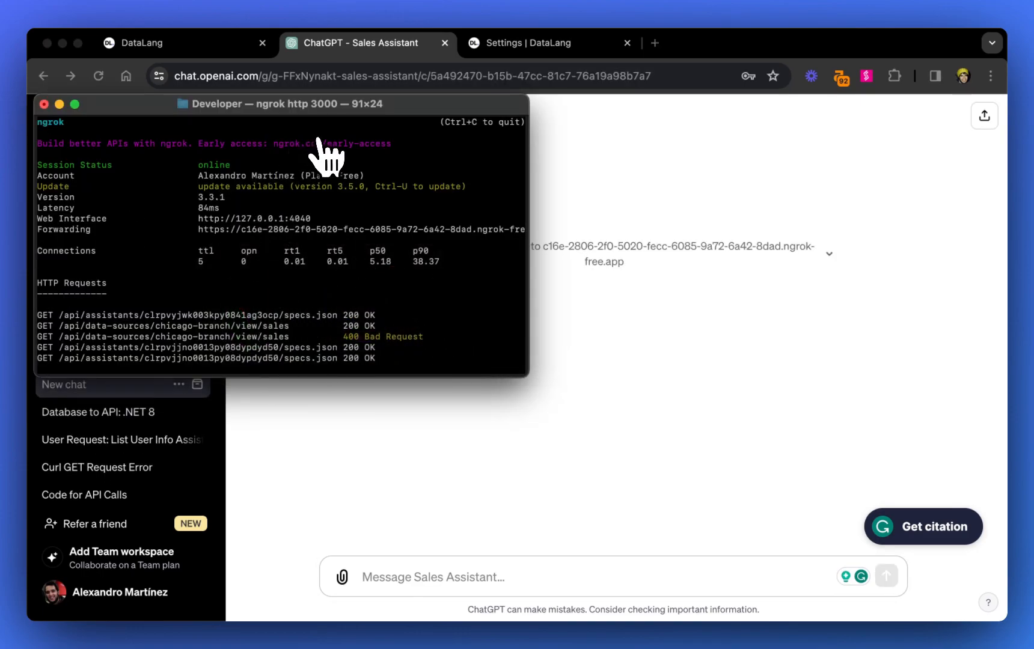
key(super+Tab)
click(395, 280)
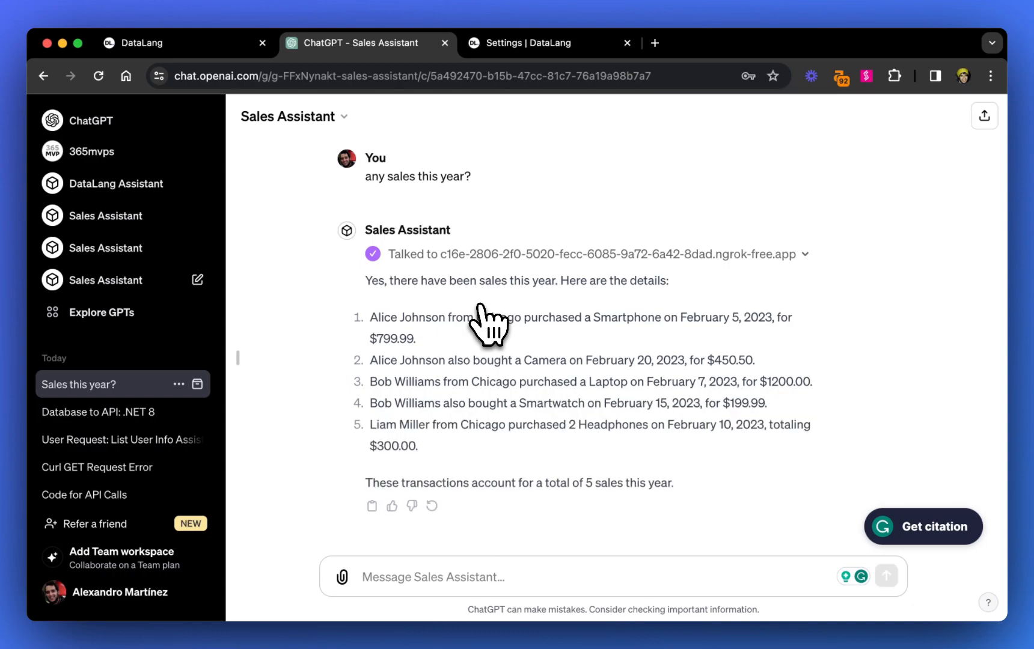
key(super+Tab)
key(super+Tab)
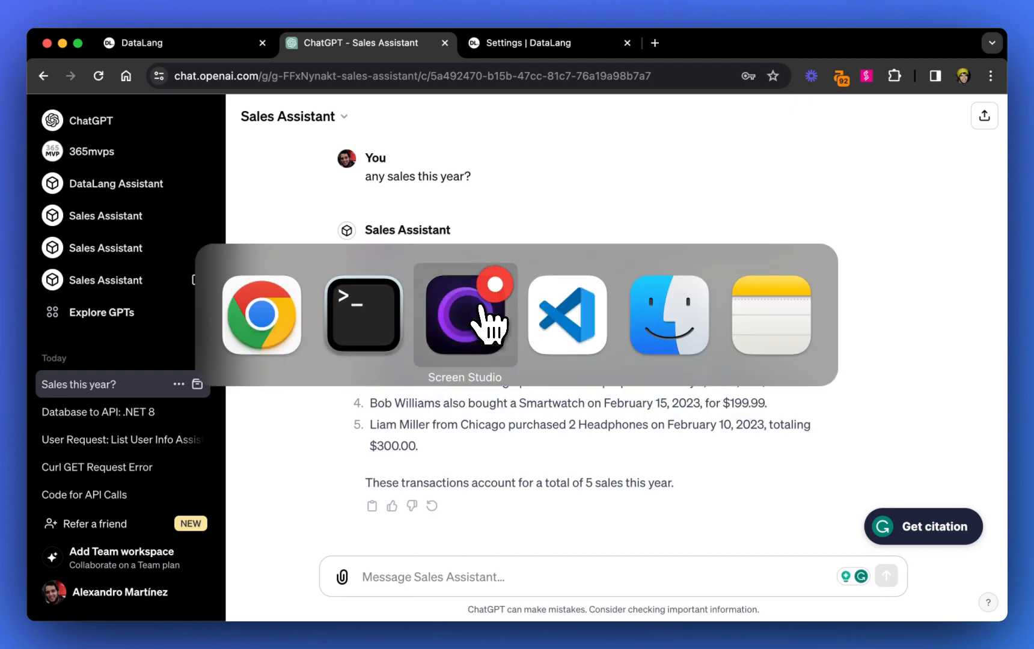
key(super+Tab)
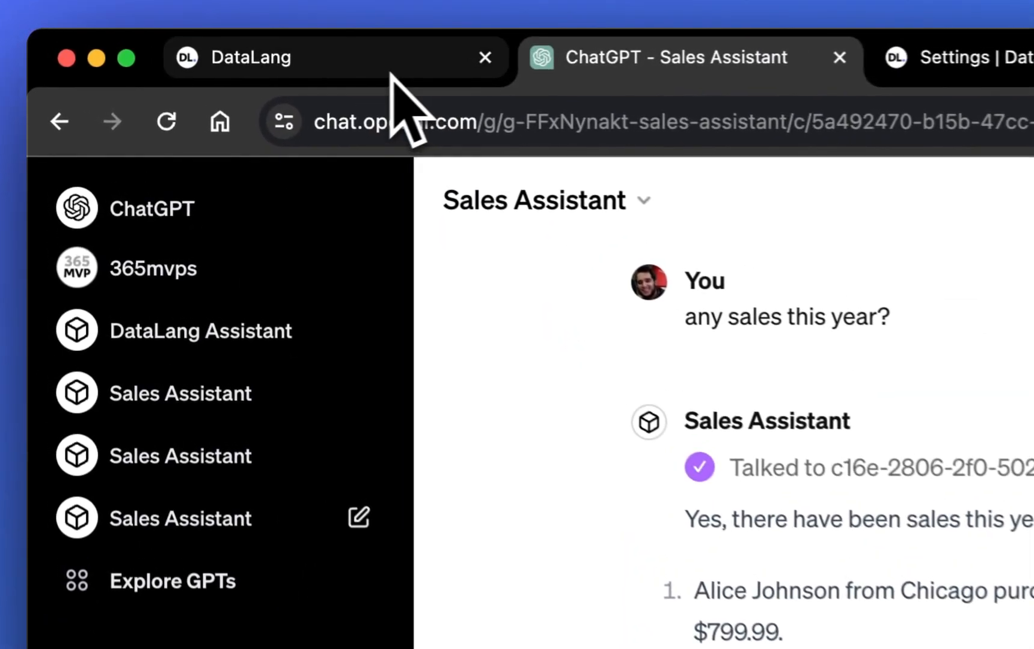
- Switch to DataLang, open the API endpoint of the New York branch's Sales view from All Data Views and examine its cURL request
click(217, 49)
click(145, 188)
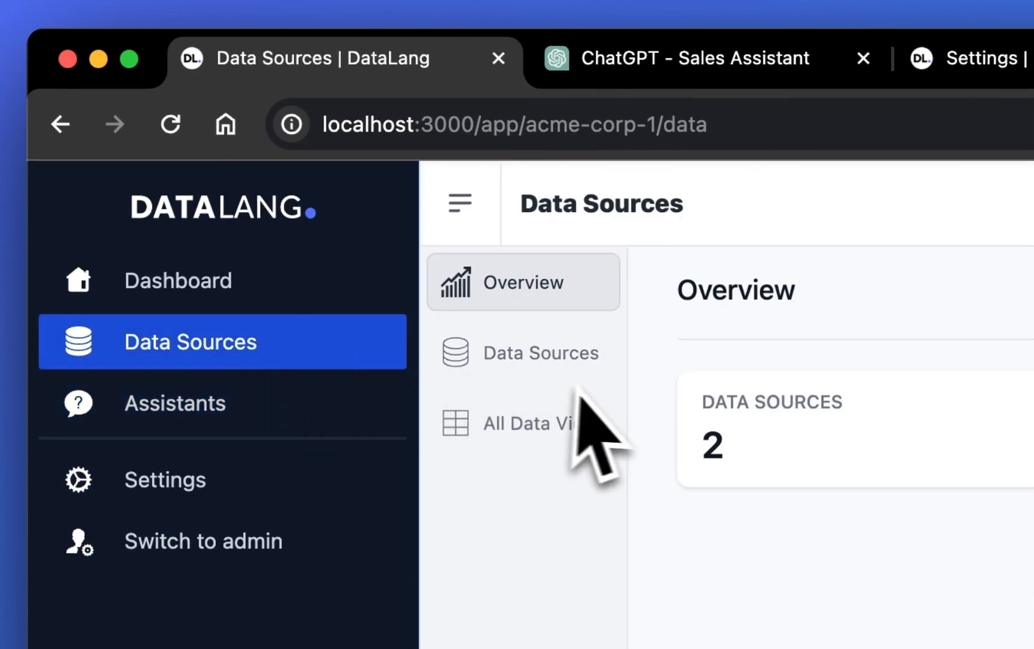
click(546, 356)
click(548, 424)
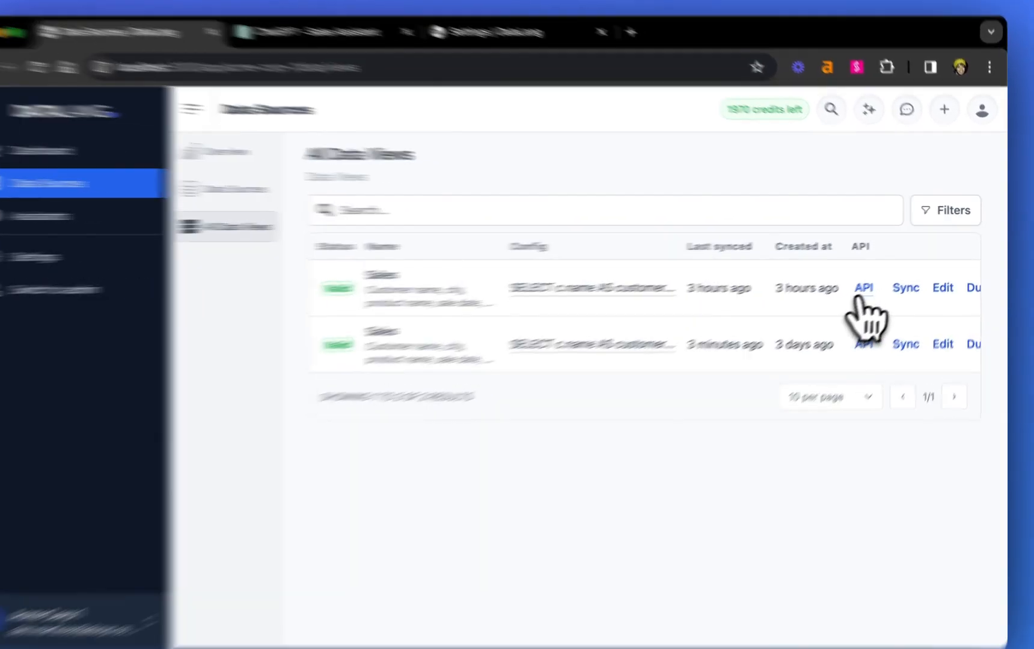
click(873, 283)
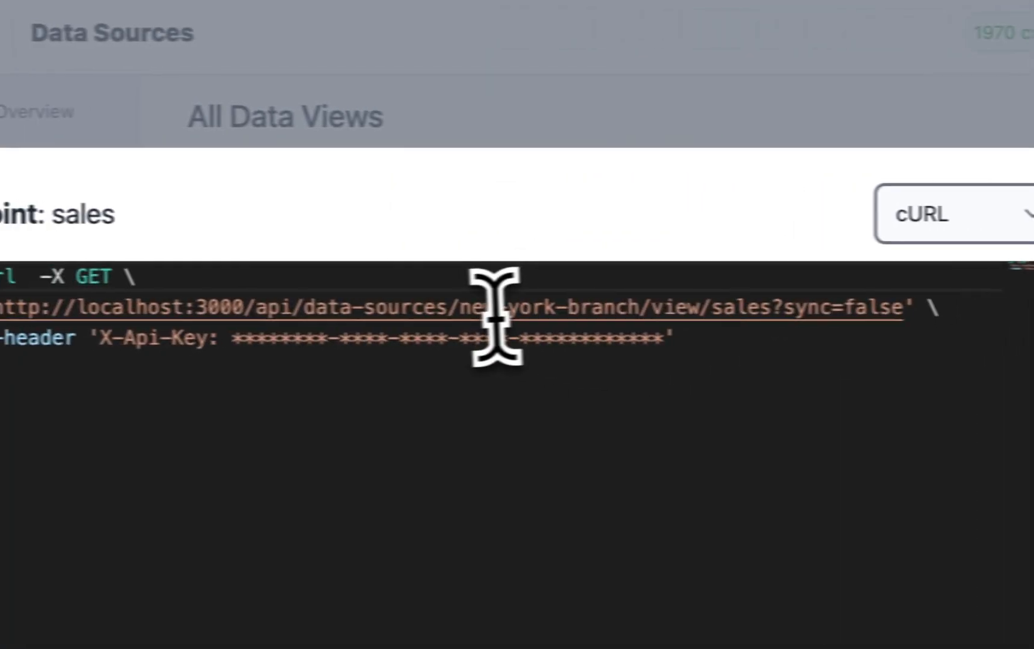
click(462, 311)
drag(806, 357, 271, 323)
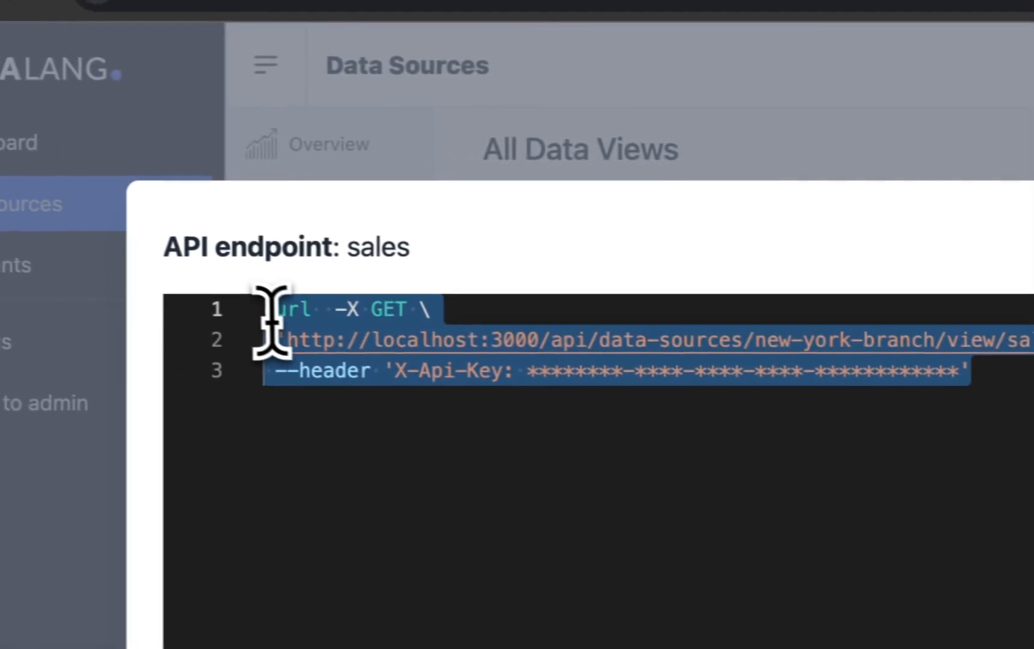
click(938, 340)
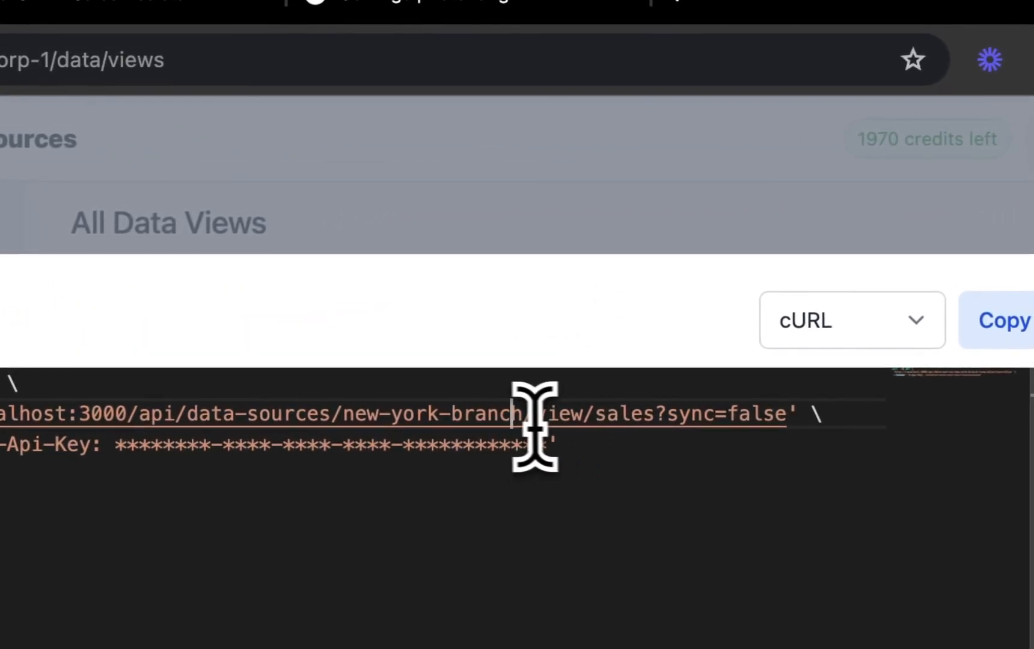
click(542, 498)
- Switch to Visual Studio Code, send the Thunder Client GET request for the New York branch sales view with sync=false and review the response
key(super+Tab)
key(super+Tab)
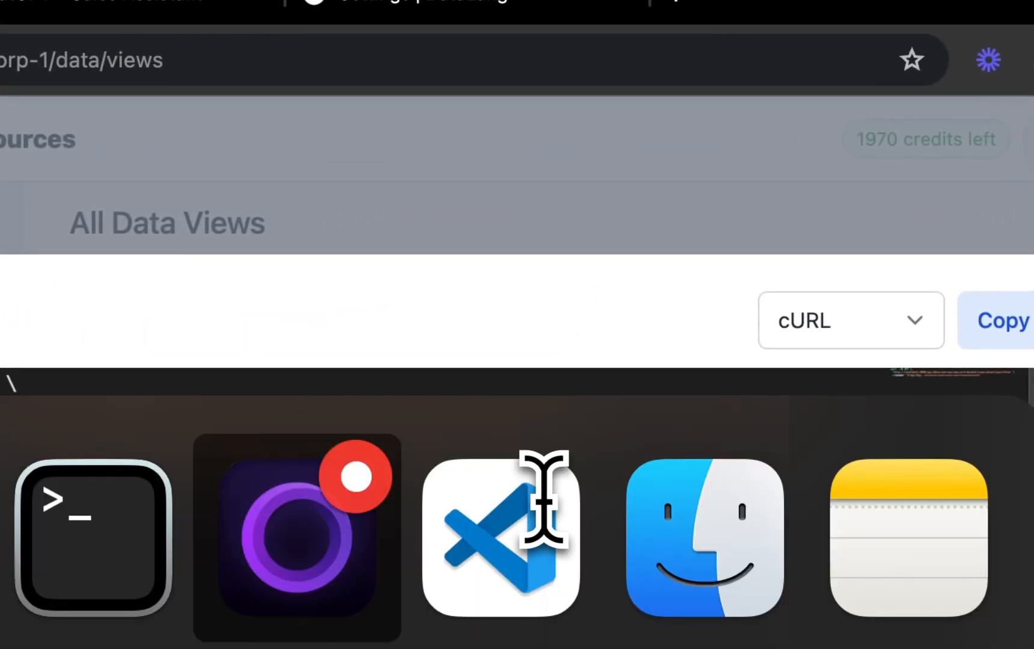
key(super+Tab)
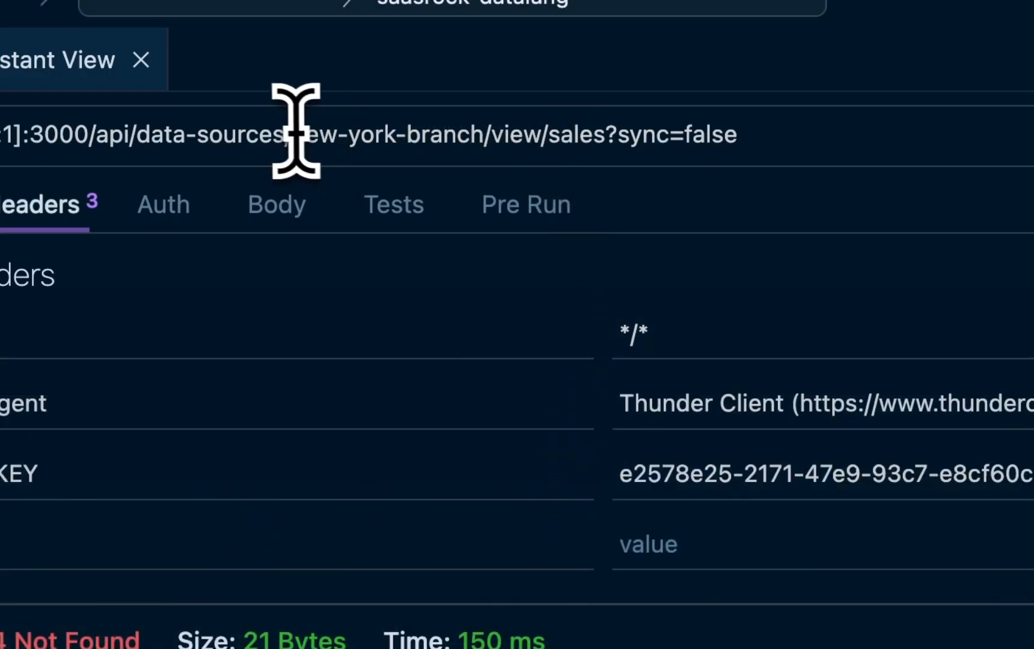
drag(295, 133, 427, 135)
double_click(568, 135)
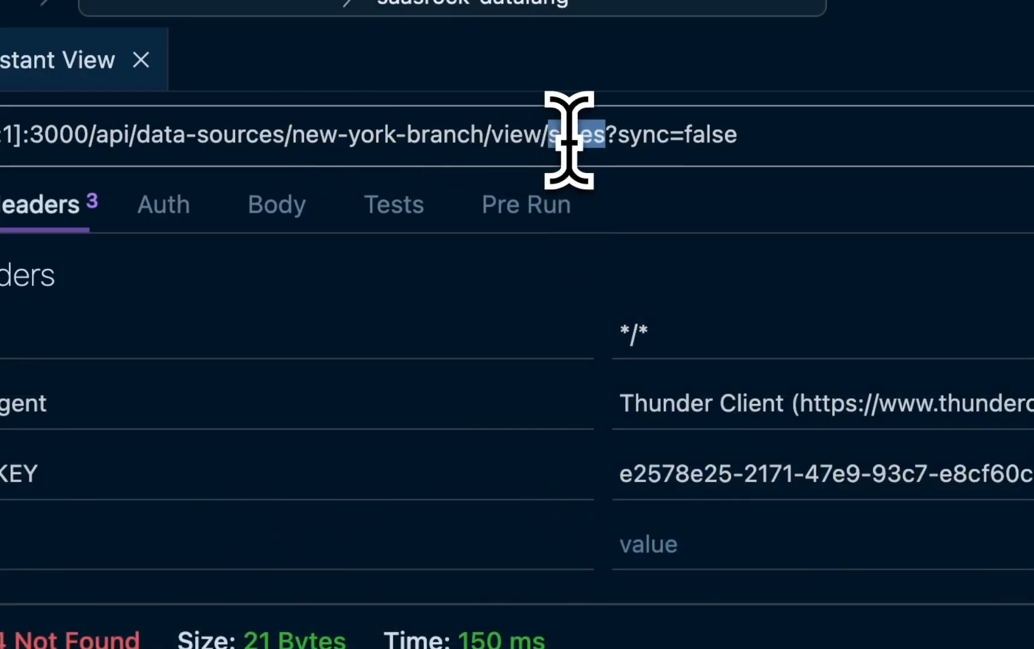
double_click(710, 135)
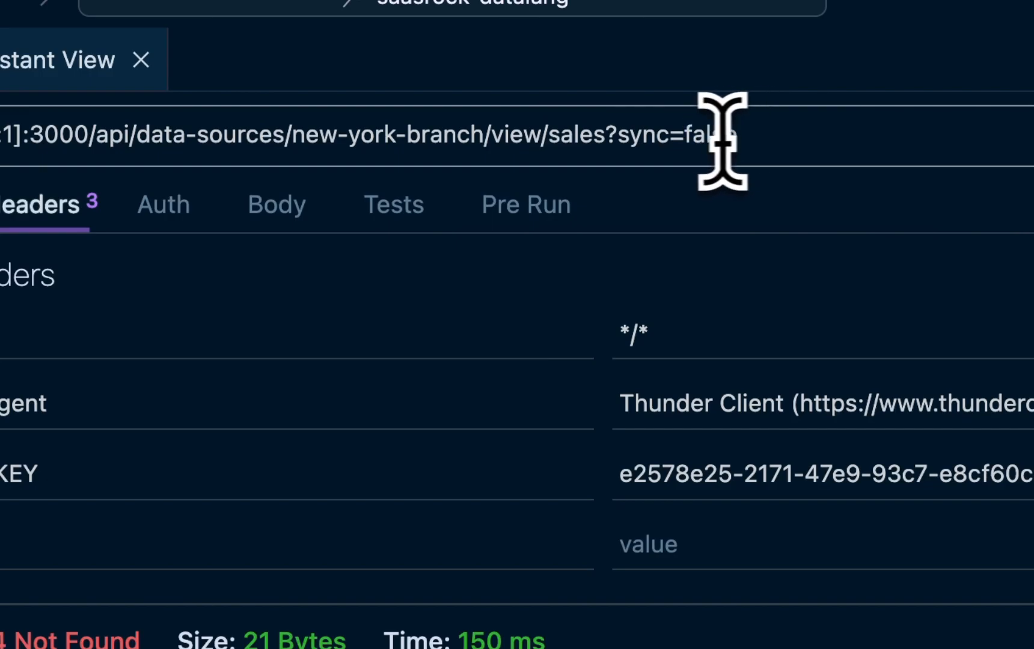
key(Return)
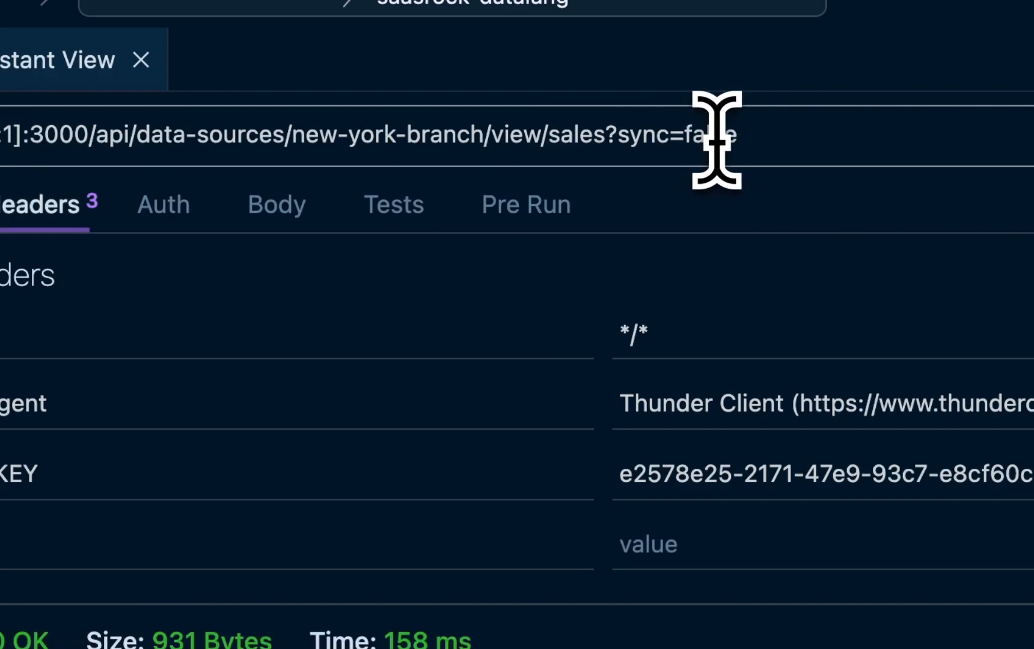
scroll(294, 431, down, 2)
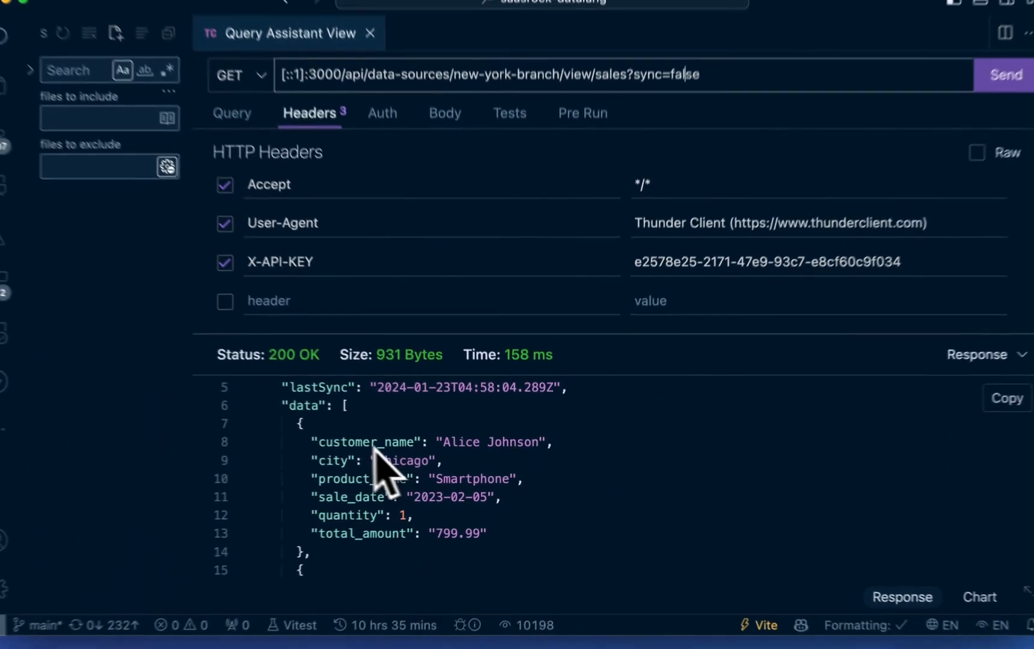
scroll(295, 431, down, 5)
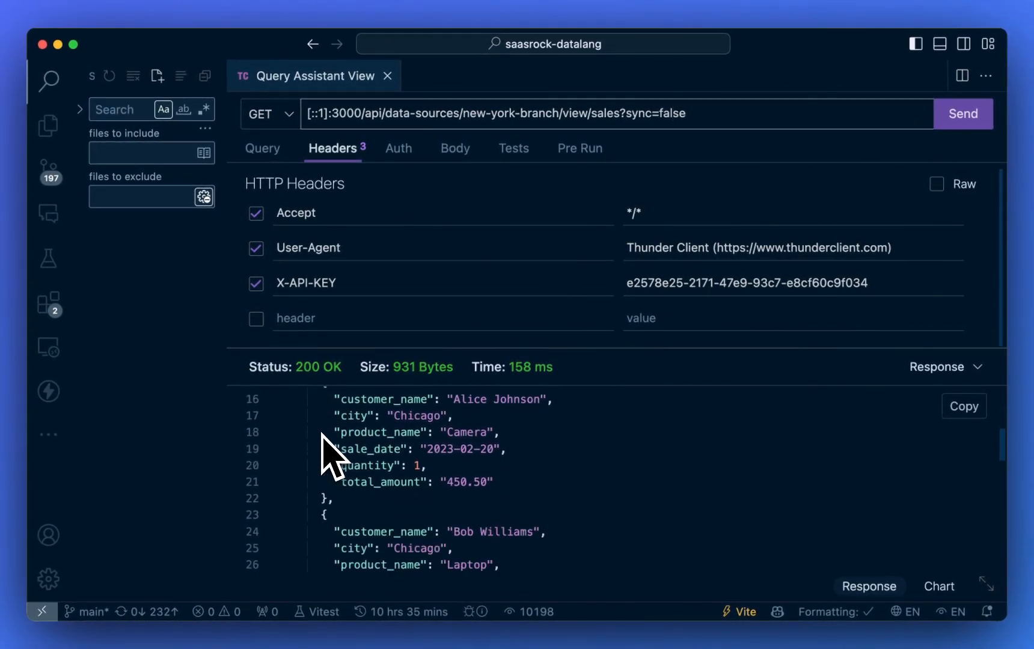
scroll(323, 435, down, 2)
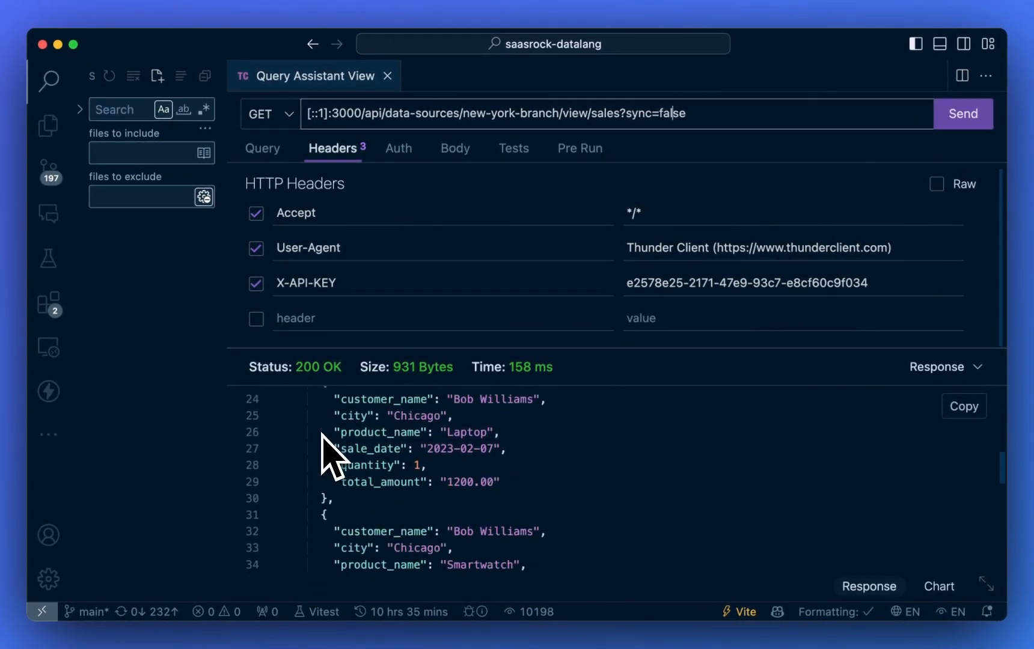
scroll(323, 435, up, 7)
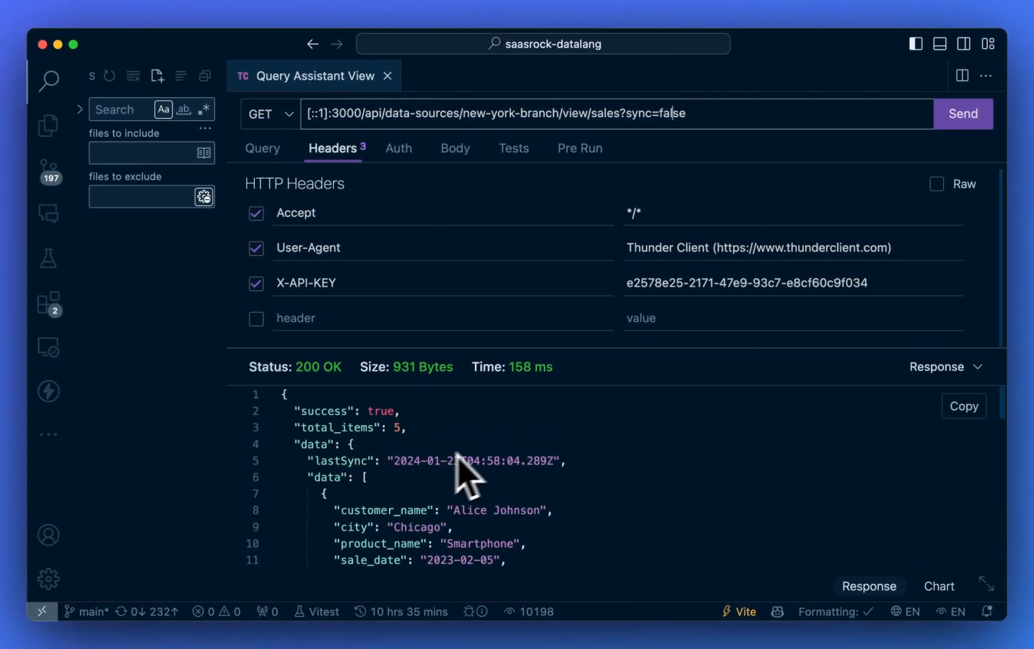
- Change the request URL's sync parameter to true and send the request again
click(690, 117)
key(BackSpace)
key(BackSpace)
key(BackSpace)
key(BackSpace)
key(BackSpace)
text(tue)
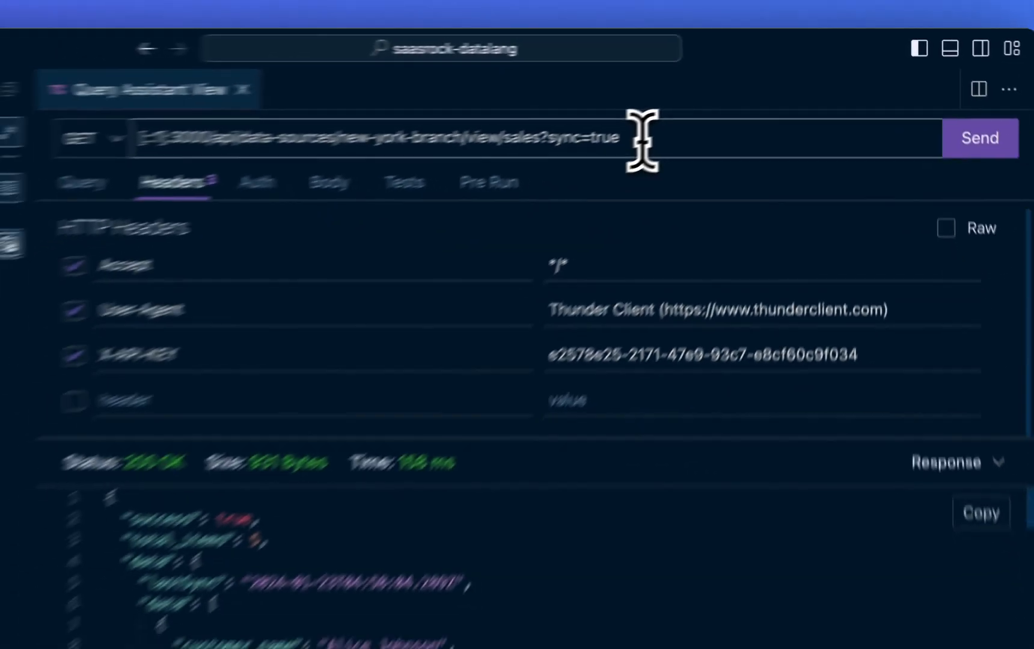
key(Return)
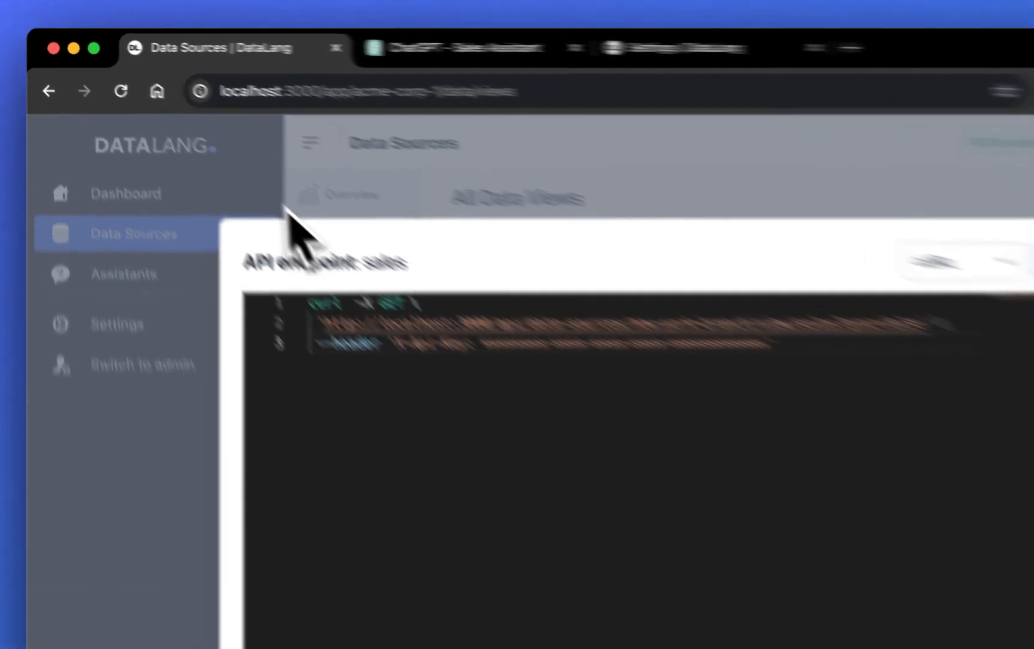
- Back in DataLang, close the API endpoint window and open the public site's Affiliate program page
click(147, 116)
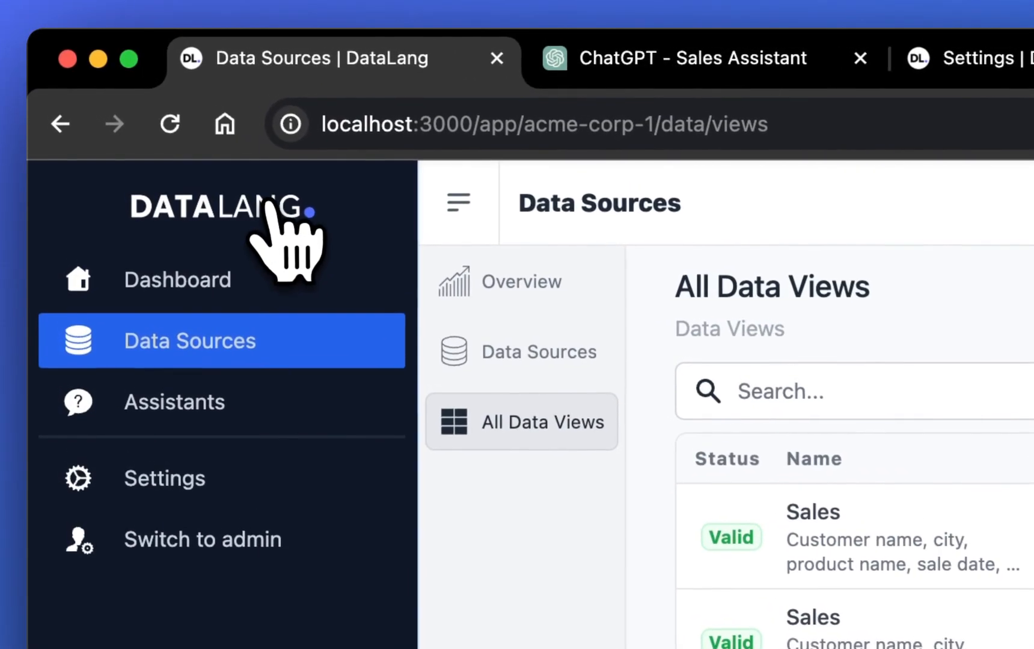
click(265, 201)
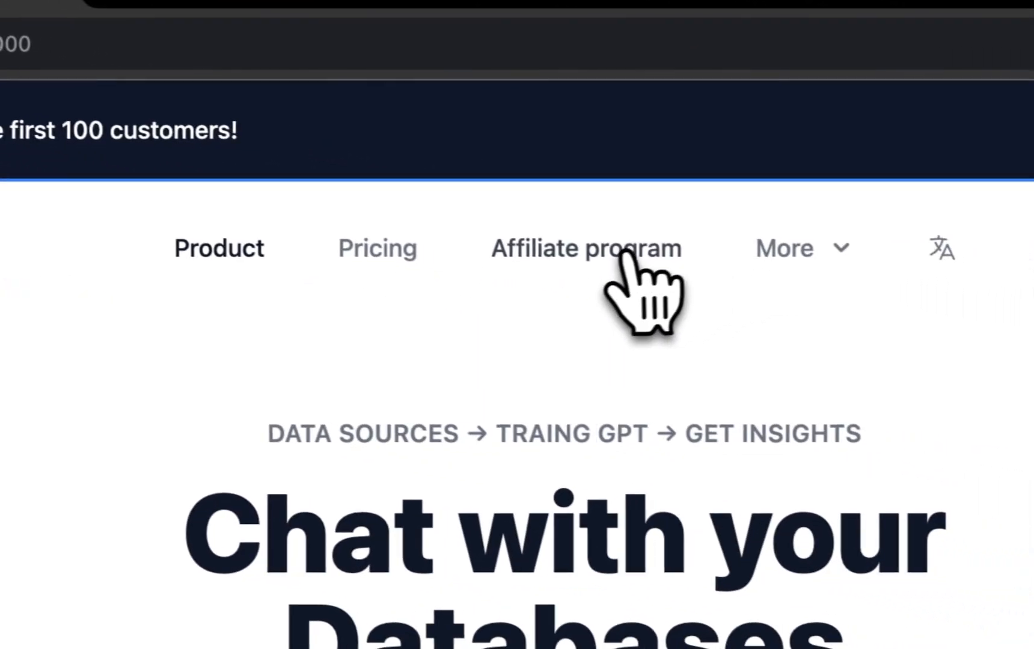
click(592, 252)
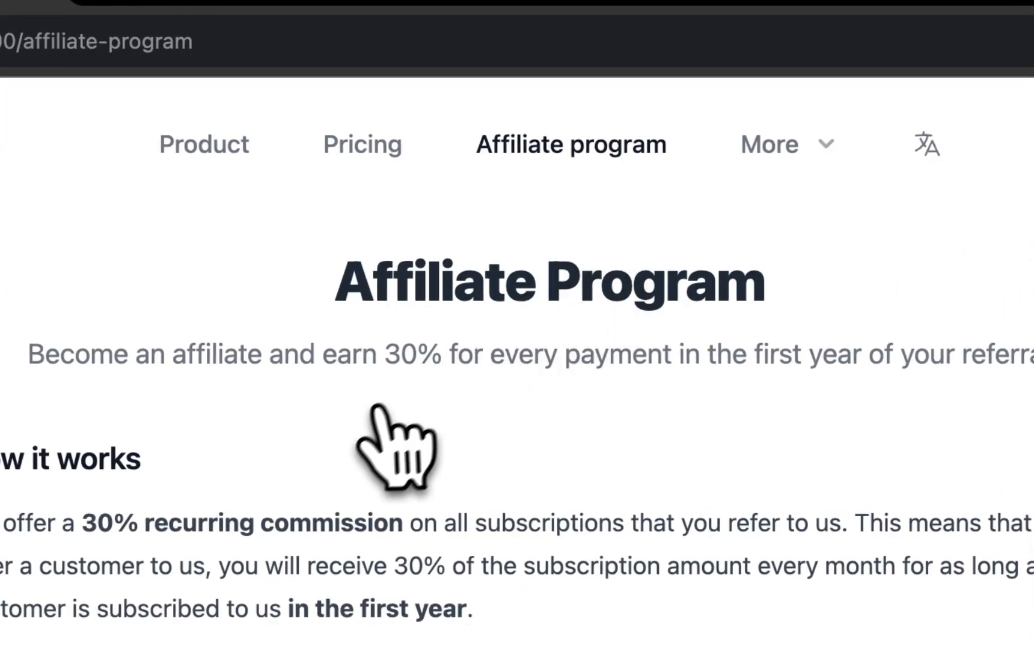